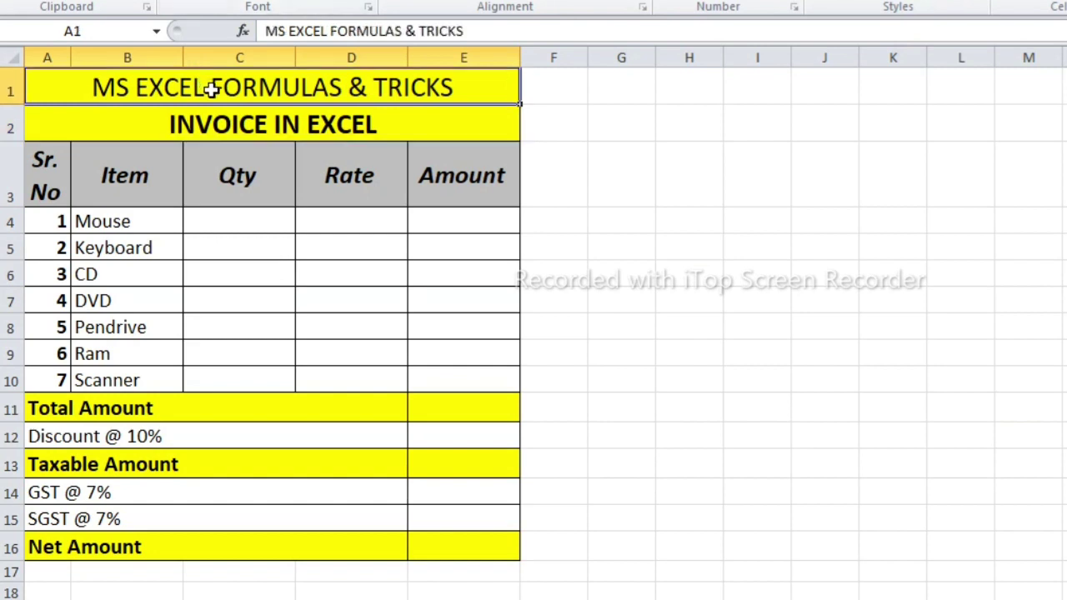
Step: Make the title MS EXCEL FORMULAS & TRICKS in cell A1 bold
left_click(188, 0)
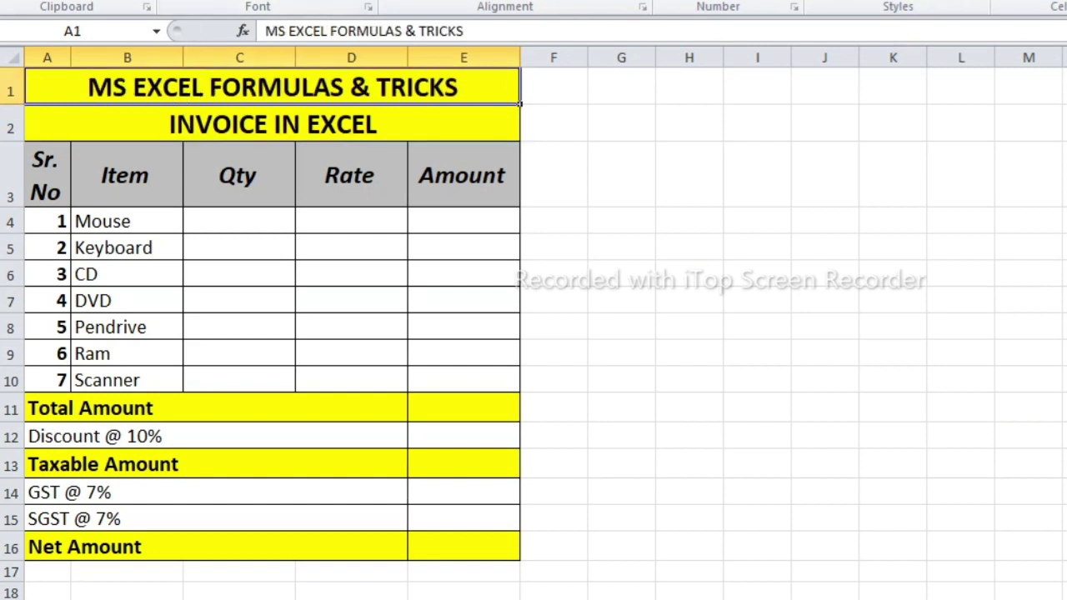
left_click(174, 164)
left_click(192, 130)
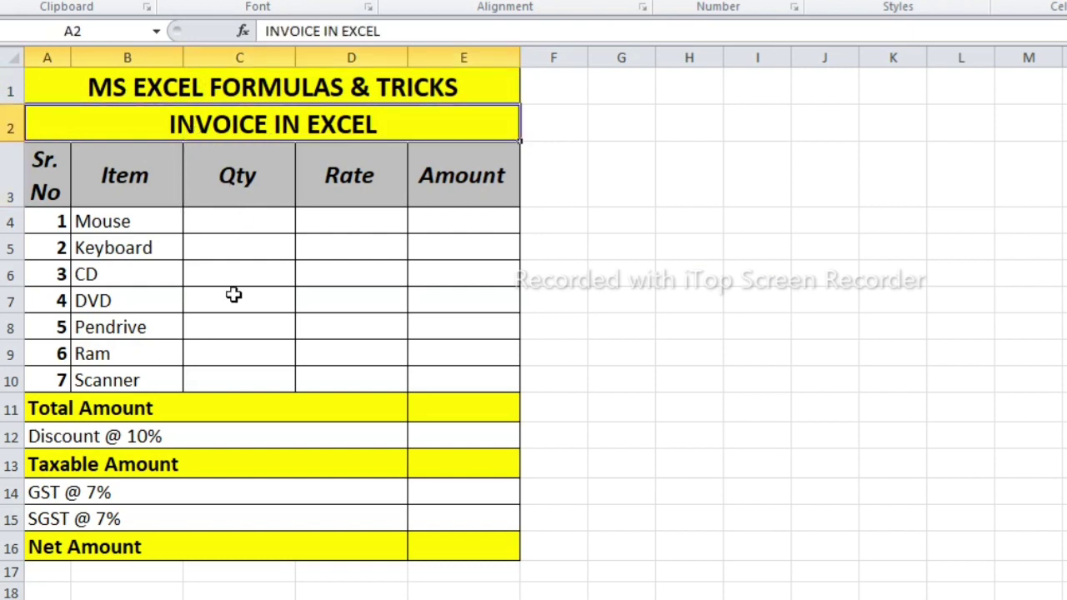
Step: Examine the invoice's Item, Qty, Rate and Amount columns and the input cells in the Mouse row
left_click(278, 216)
left_click(261, 186)
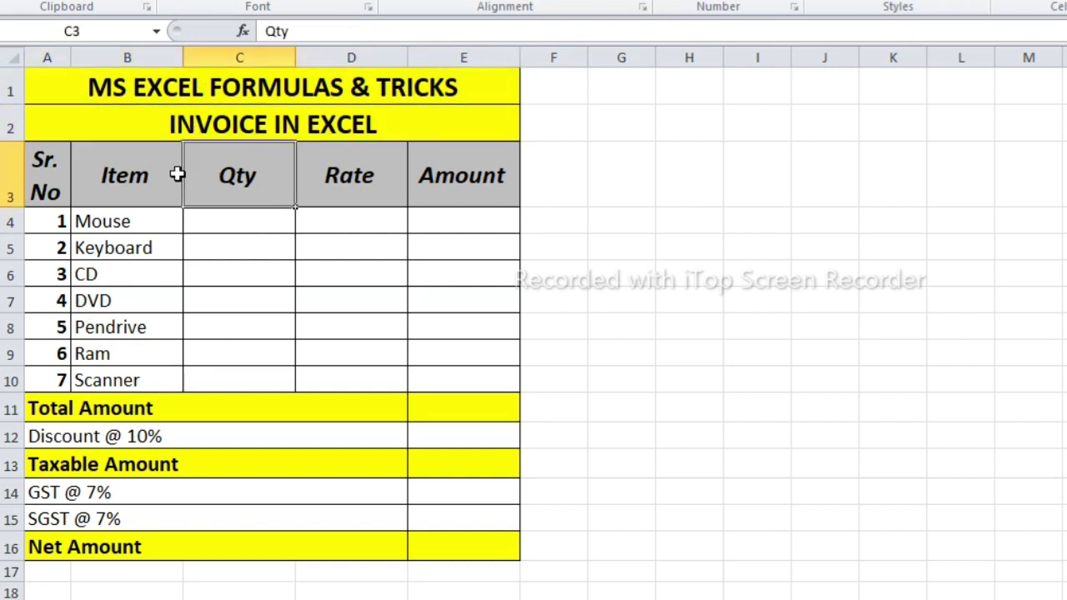
left_click_drag(124, 213, 138, 355)
left_click(260, 205)
left_click(385, 163)
left_click(434, 175)
left_click(210, 262)
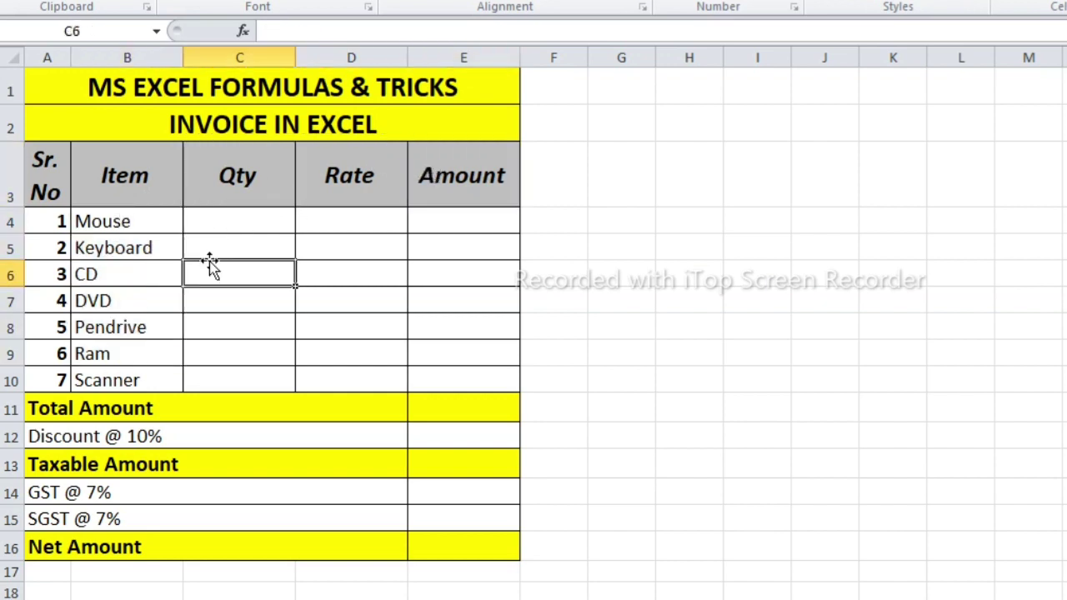
left_click(133, 225)
left_click(242, 219)
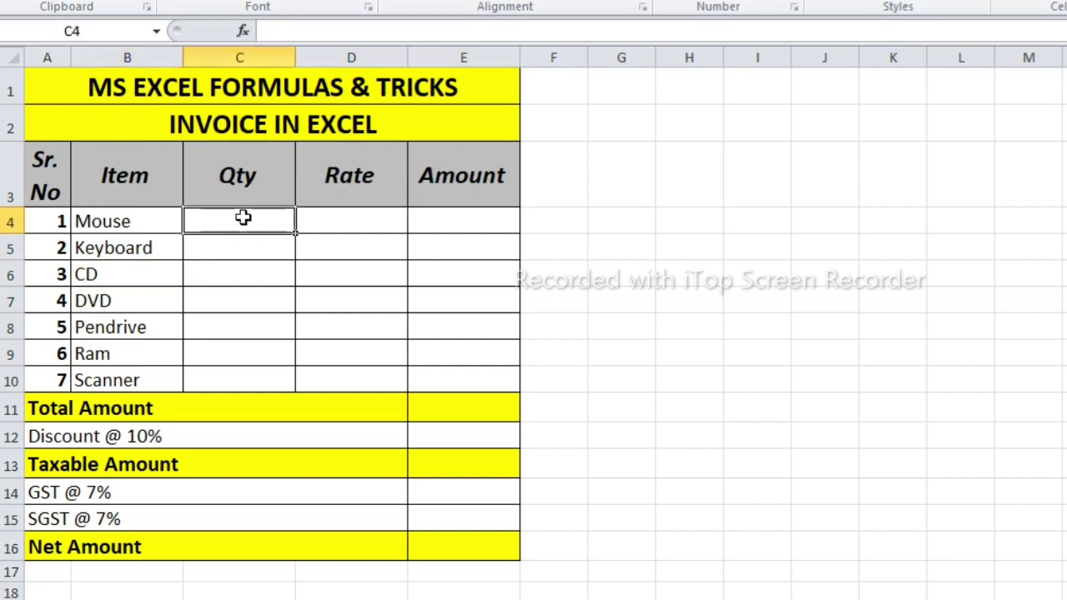
left_click(348, 226)
Step: Calculate the Mouse amount in E4 by multiplying quantity by rate with the formula =C4*D4
left_click(463, 224)
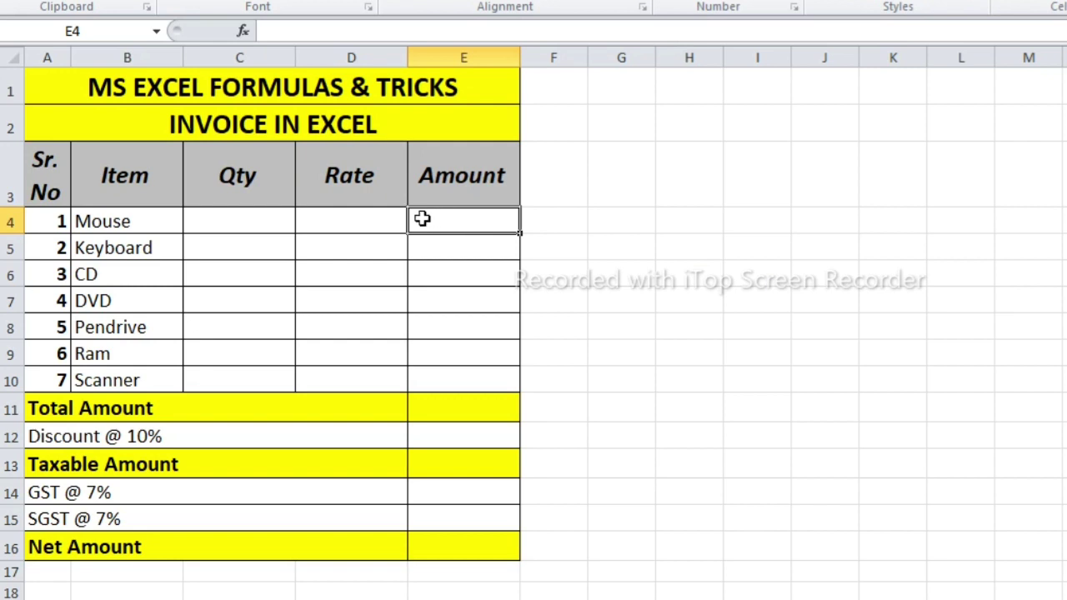
type("=")
left_click(235, 217)
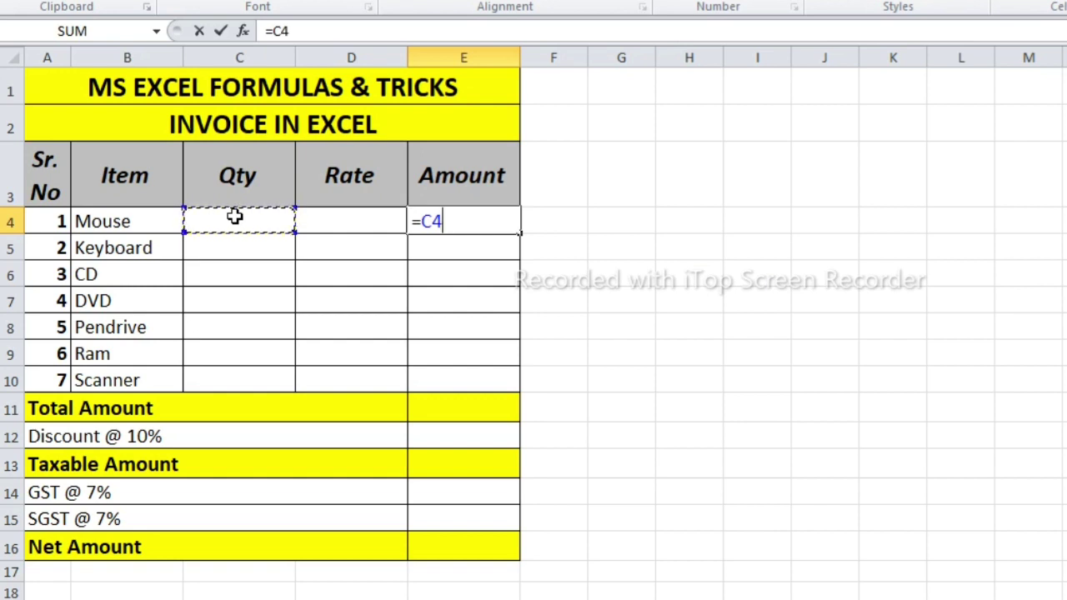
type("*")
left_click(331, 219)
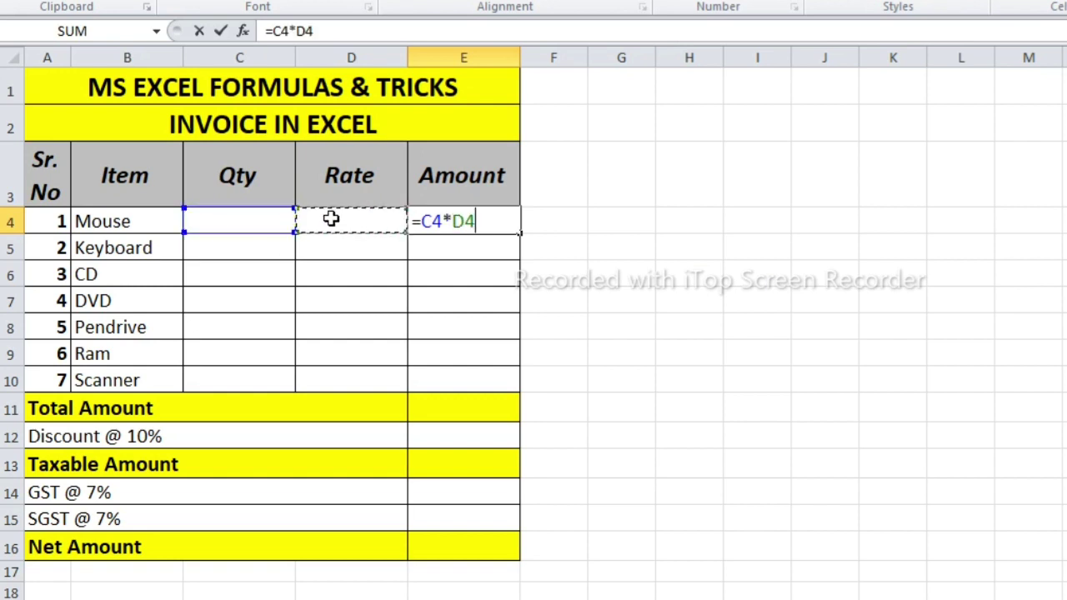
key("Return")
left_click(344, 224)
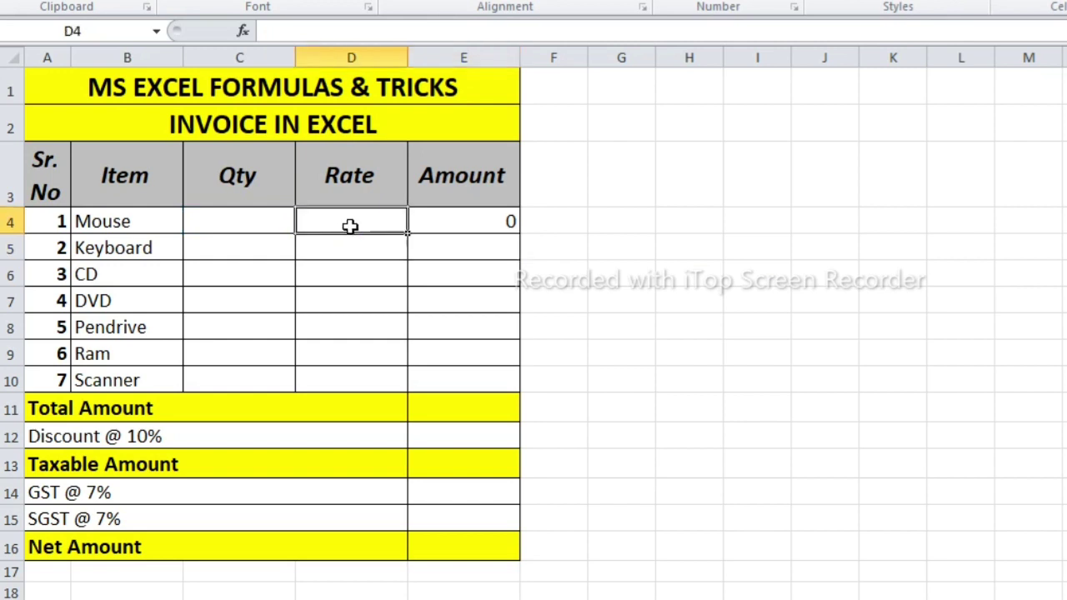
Step: Centre the Mouse amount in E4 and fill its formula down through E10 for the remaining items
left_click(421, 225)
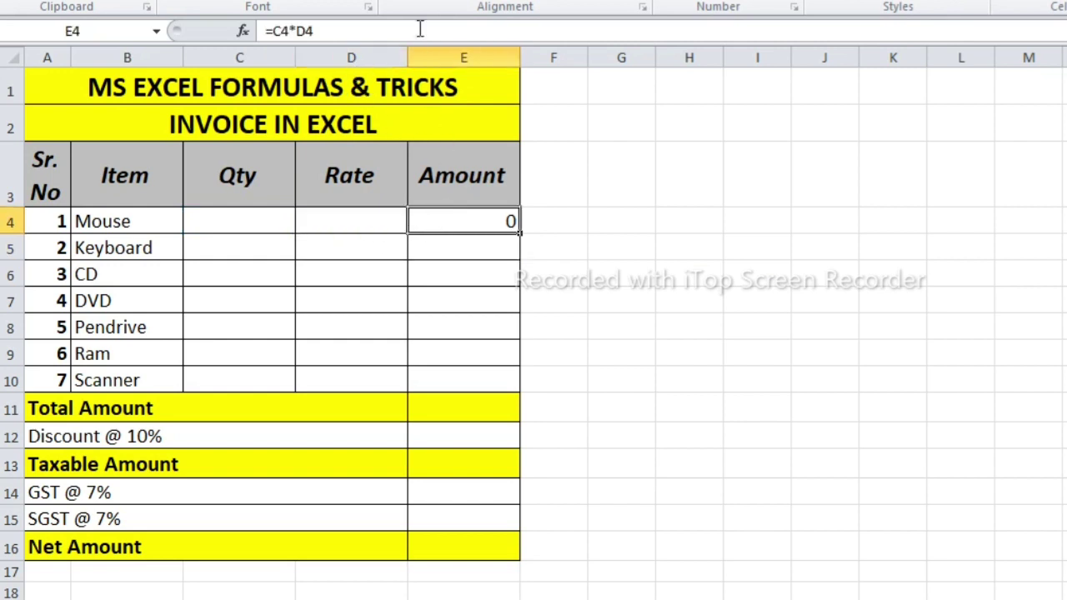
left_click(422, 2)
left_click_drag(520, 247, 515, 385)
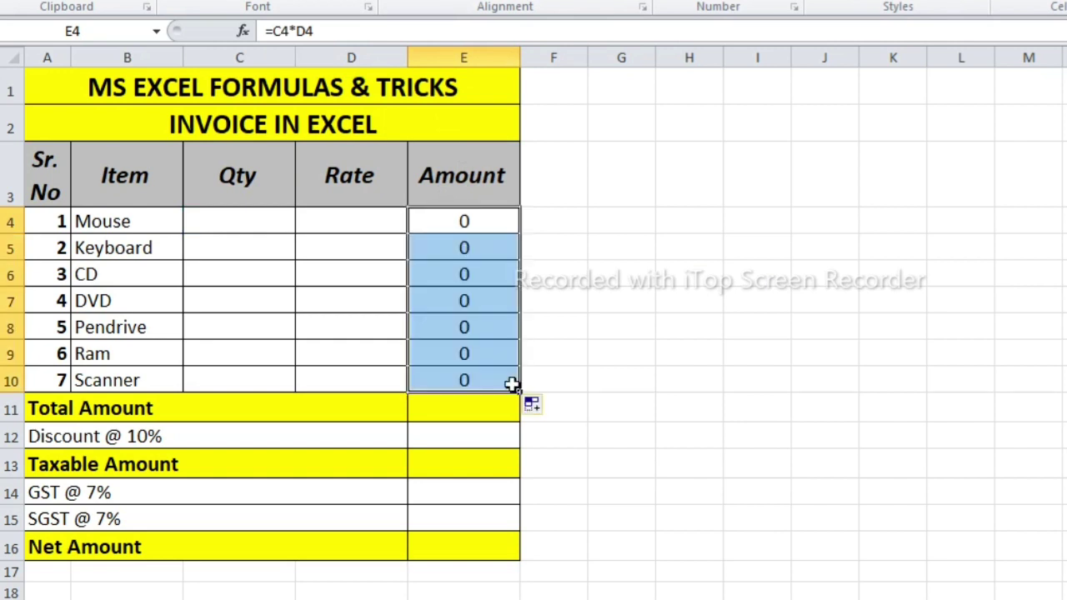
left_click(443, 273)
left_click(451, 221)
left_click(466, 265)
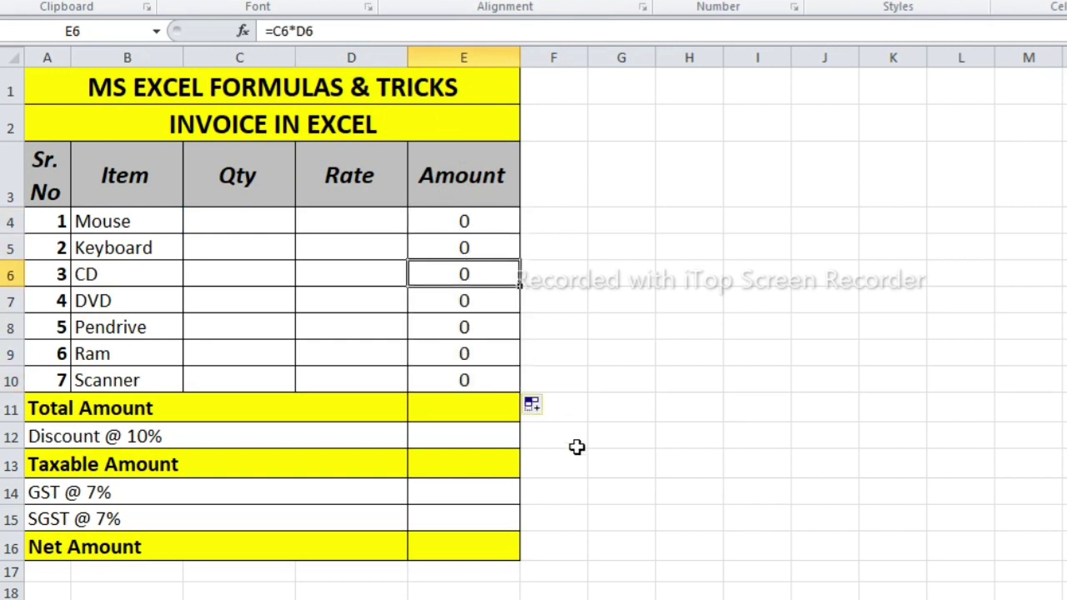
left_click(591, 599)
Step: Enter =SUM(E4:E10) in E11 to add up the item amounts as the Total Amount
left_click(459, 396)
type("=")
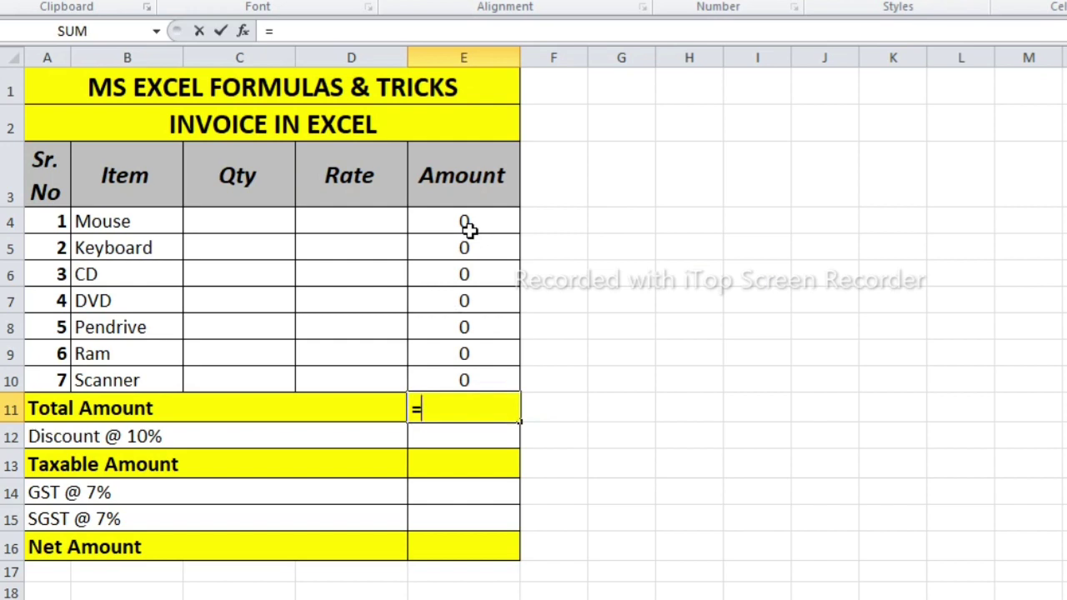
type("su")
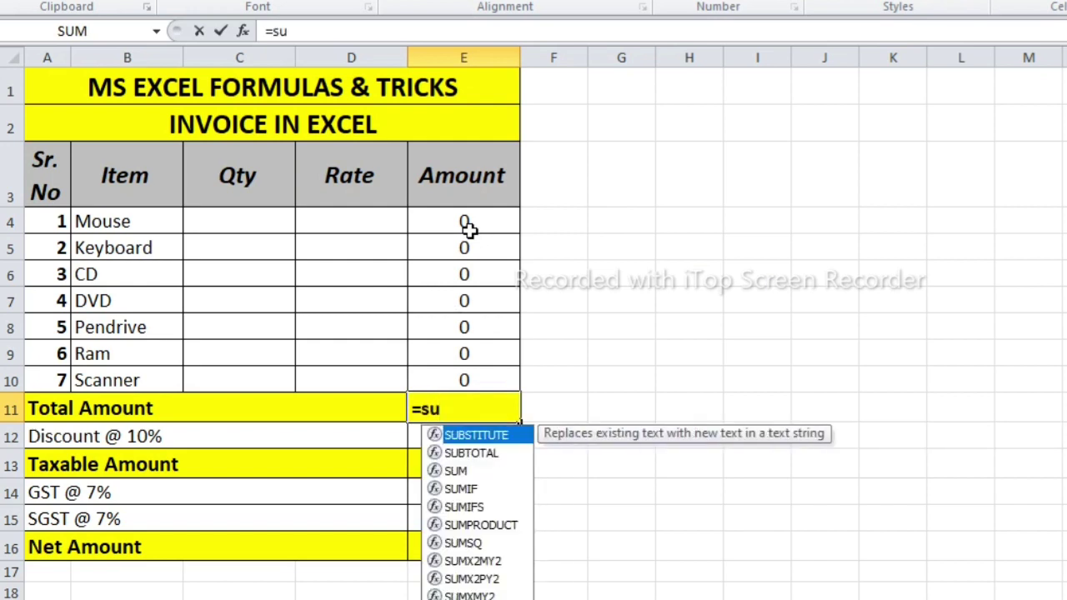
type("m")
key("Tab")
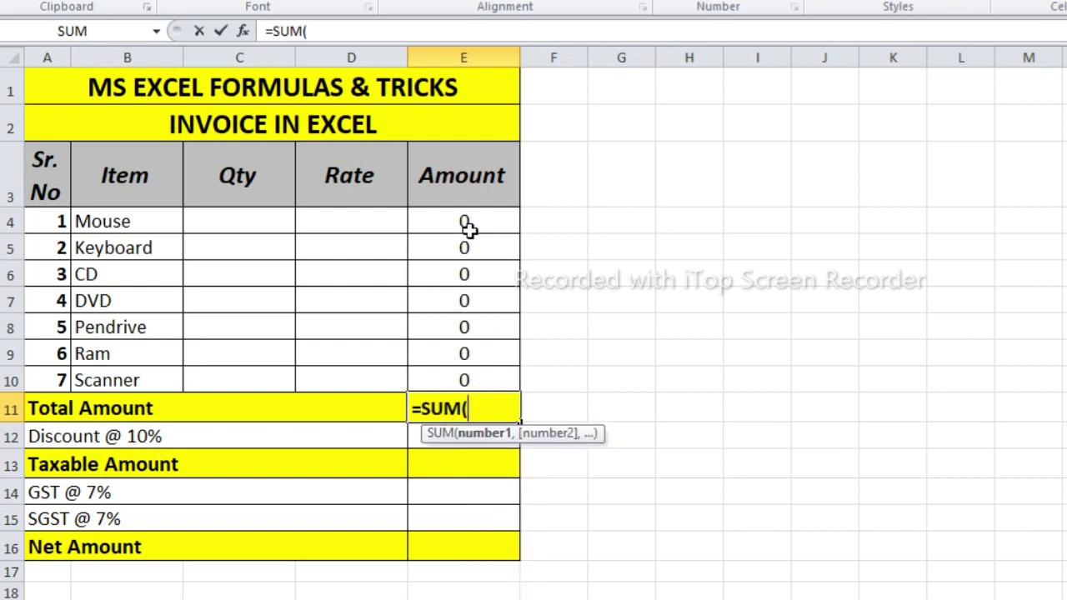
left_click(477, 220)
left_click_drag(477, 221, 474, 376)
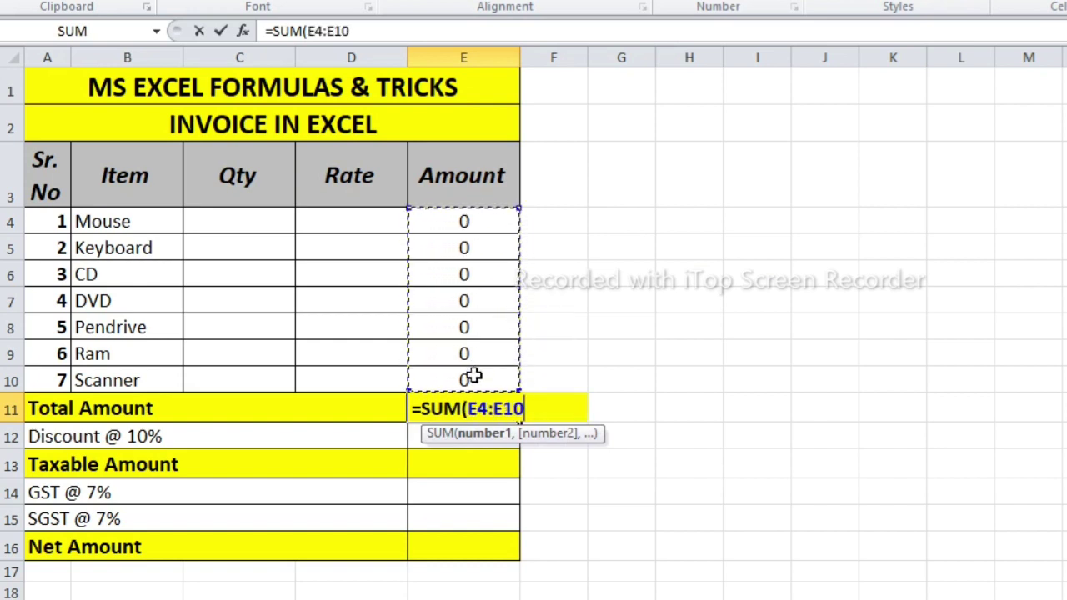
type(")")
key("Return")
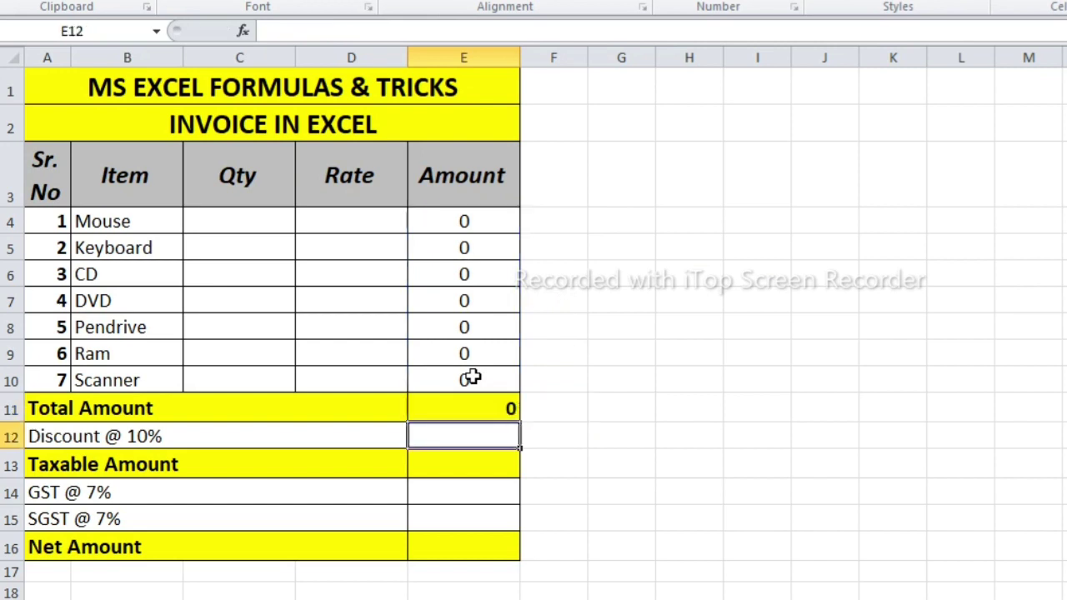
Step: Centre the Total Amount value in E11 and the summary cells E12:E16 horizontally
left_click(483, 409)
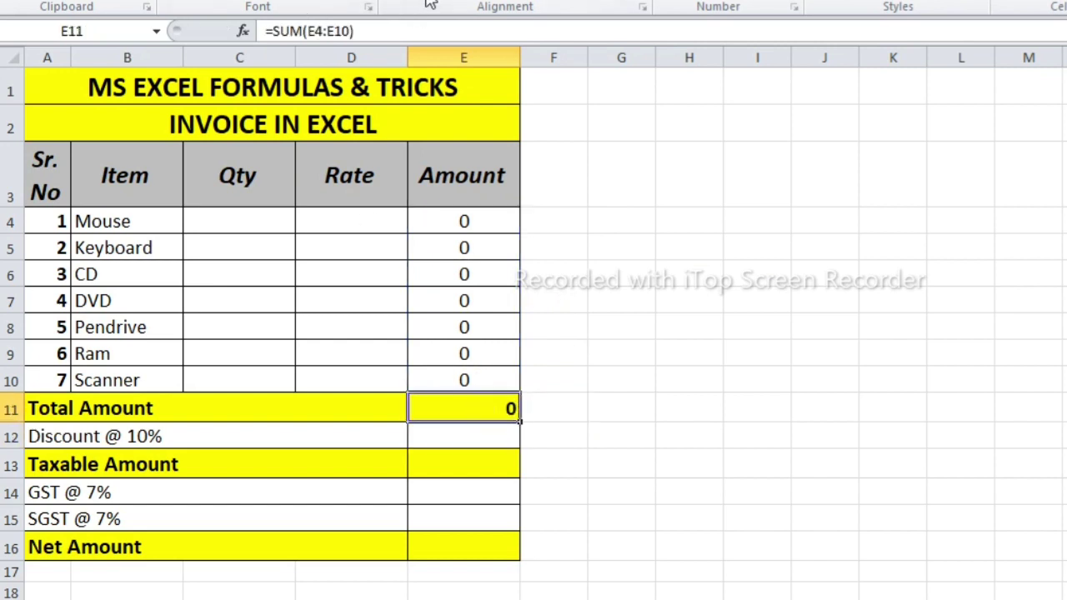
left_click(479, 430)
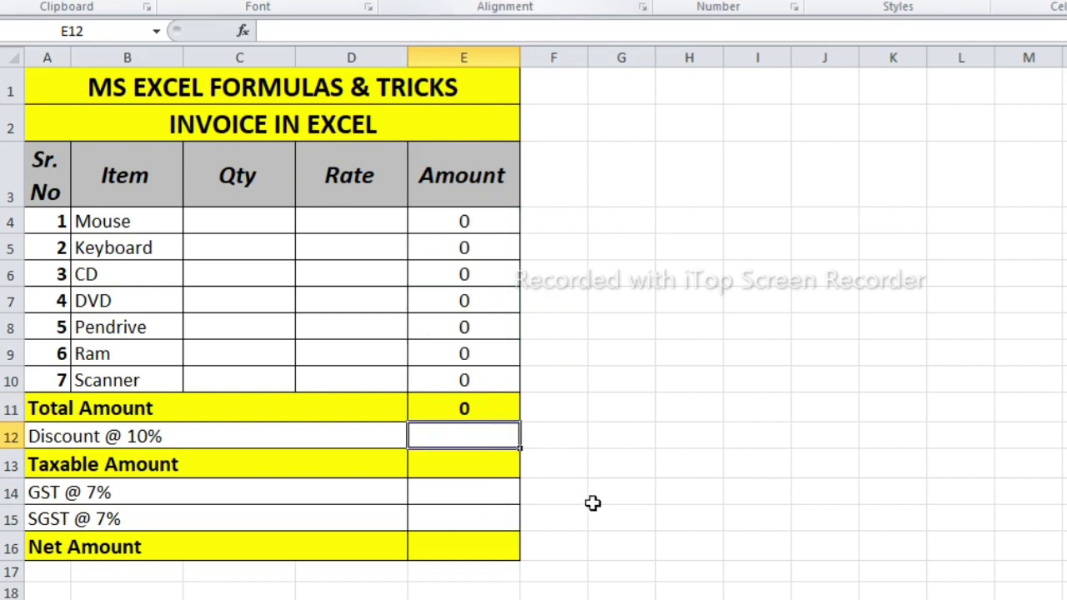
left_click_drag(467, 436, 477, 547)
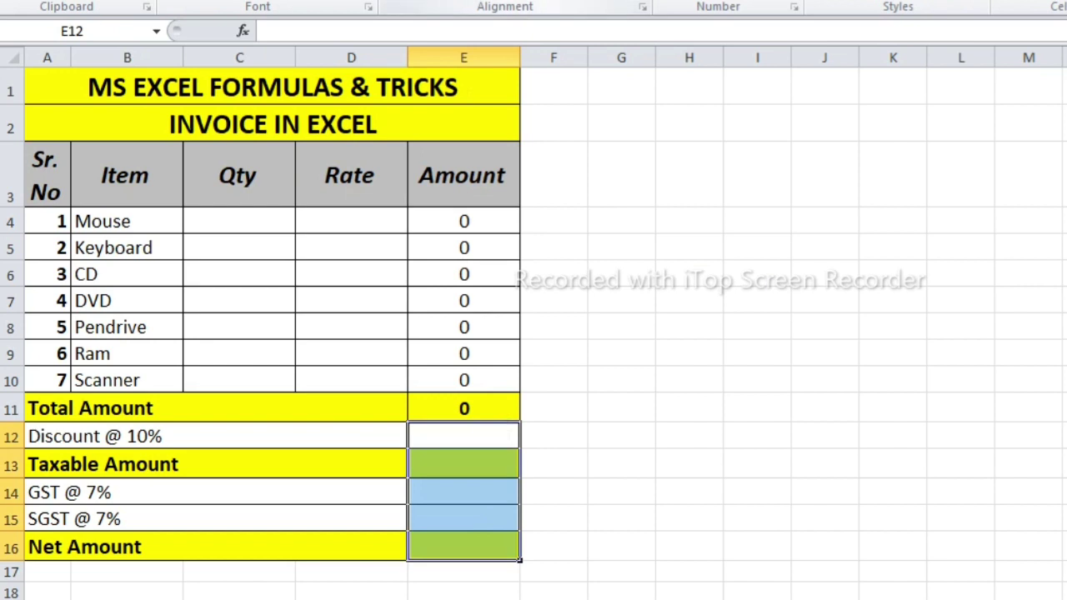
Step: Calculate the 10% discount on the total amount in E12 with the formula =E11*10%
left_click(478, 438)
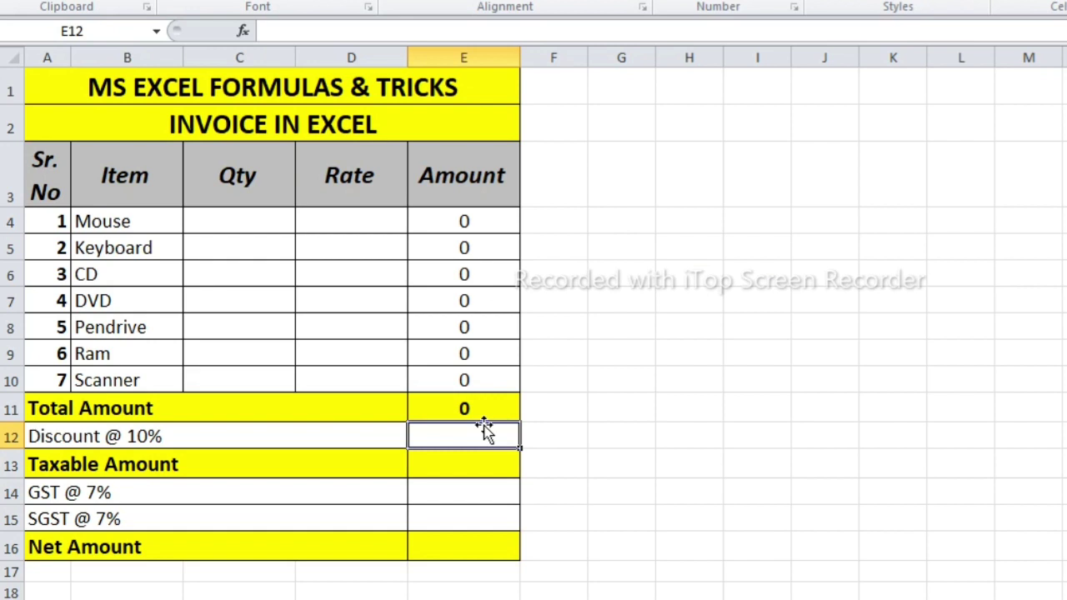
type("=")
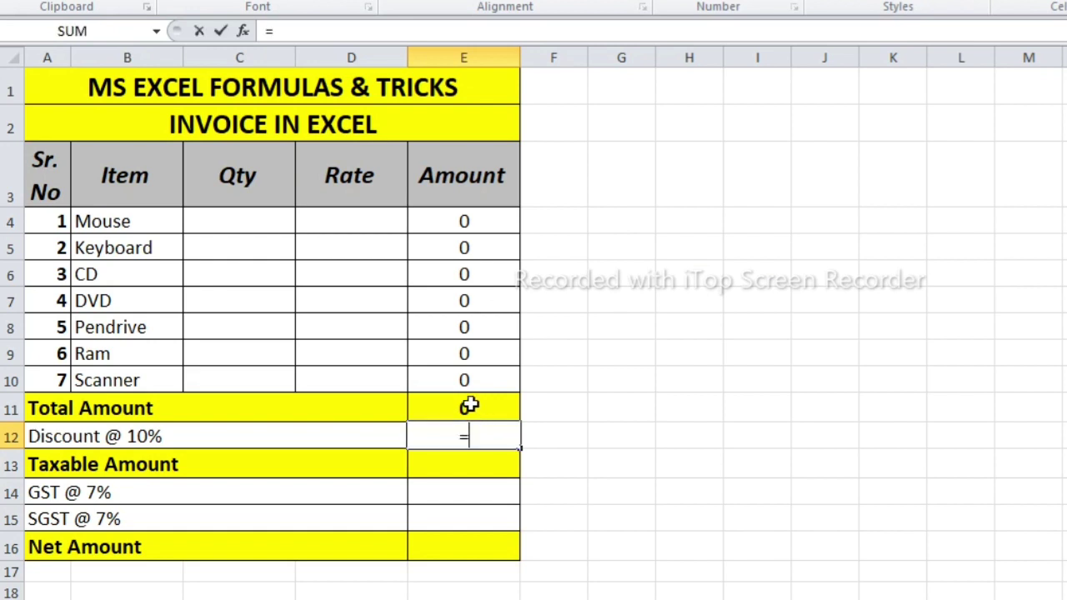
left_click(469, 405)
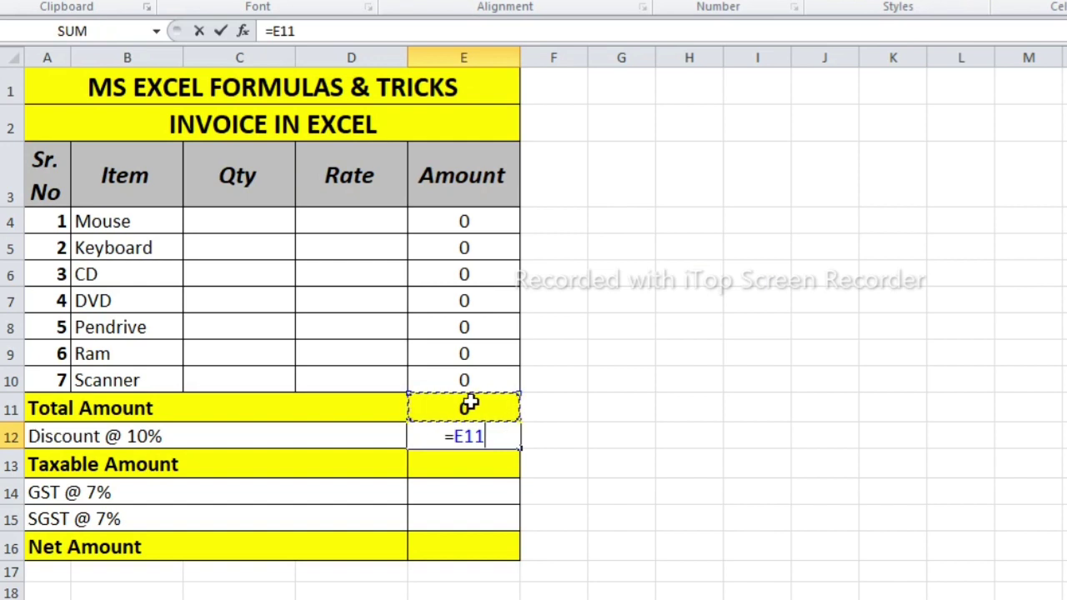
type("*")
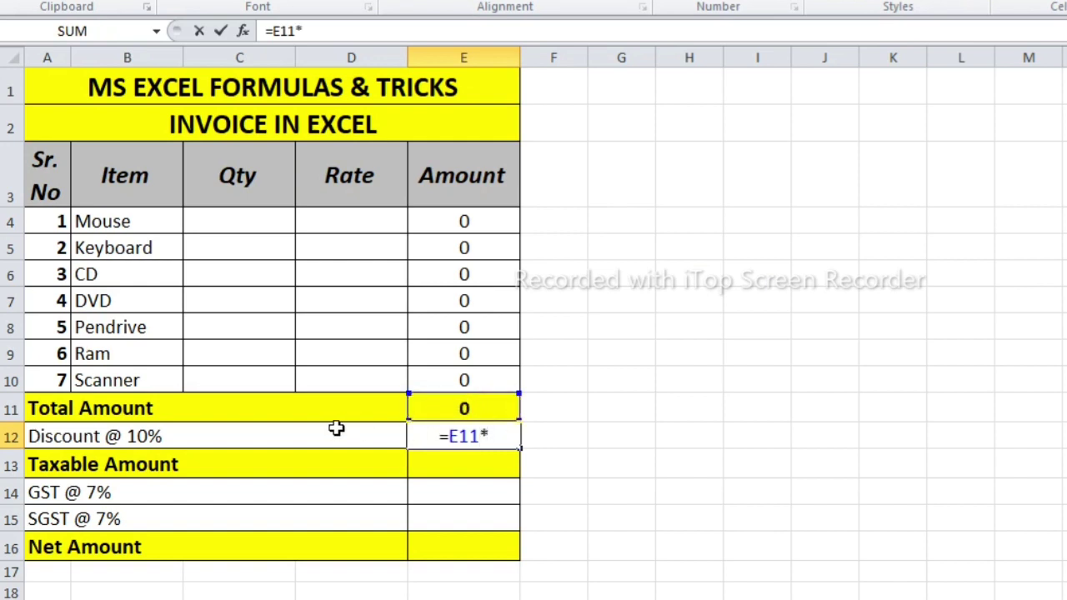
type("1")
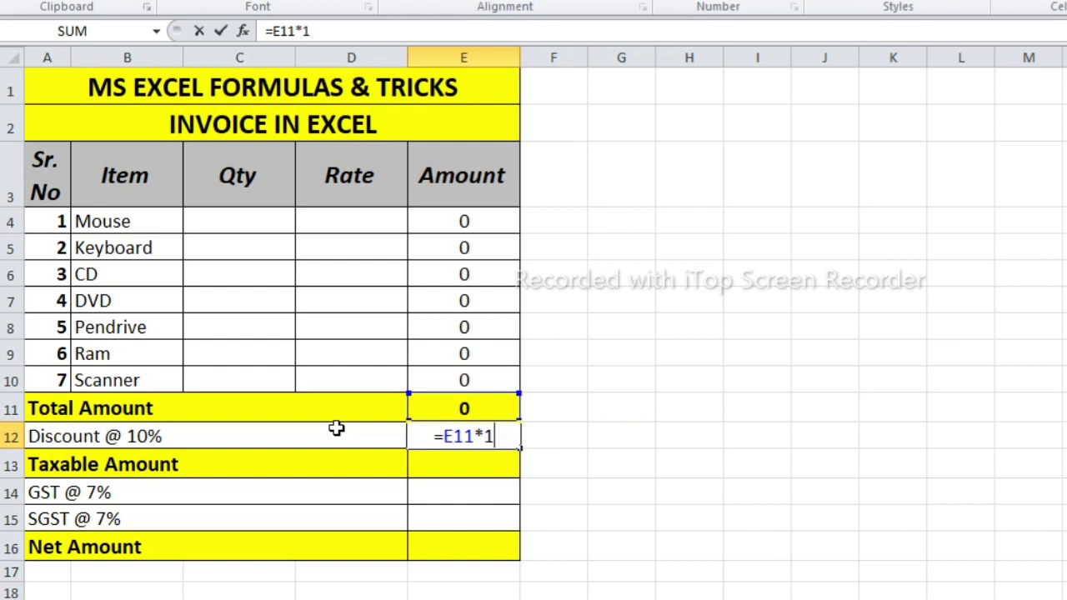
type("0")
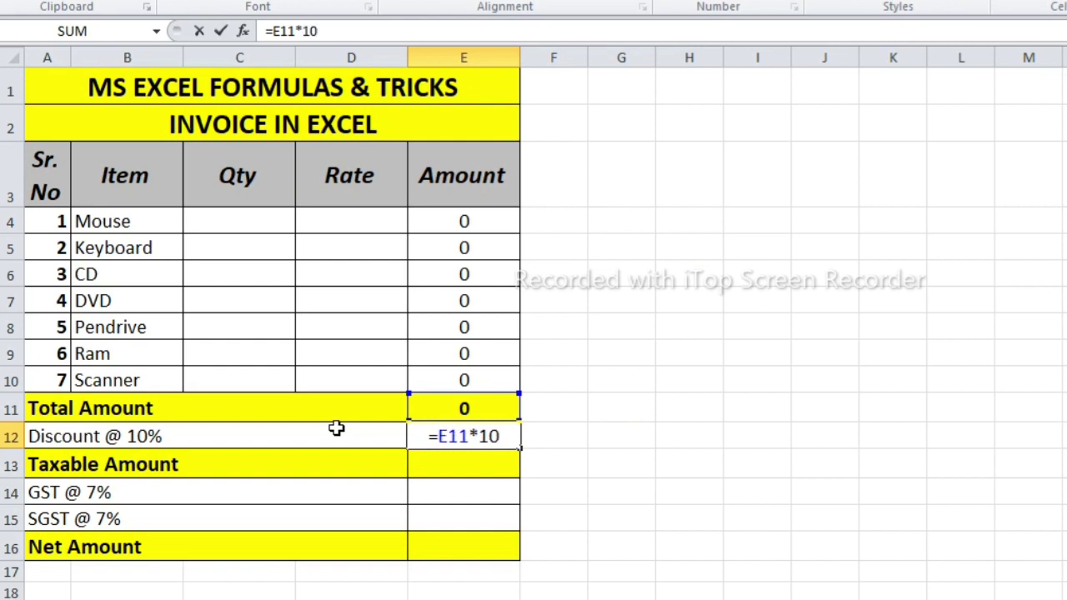
type("%")
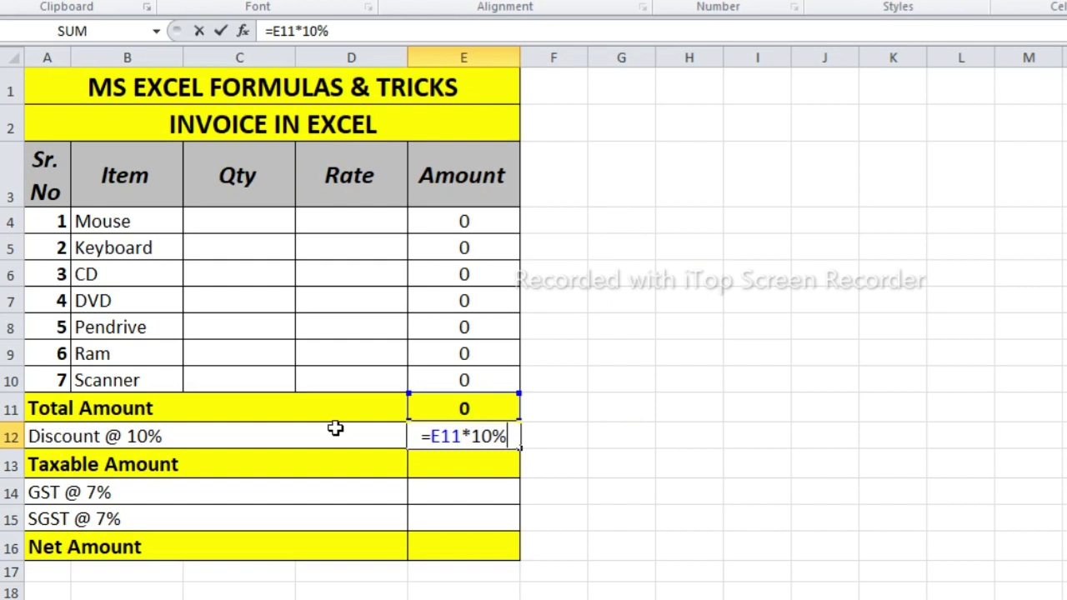
key("Return")
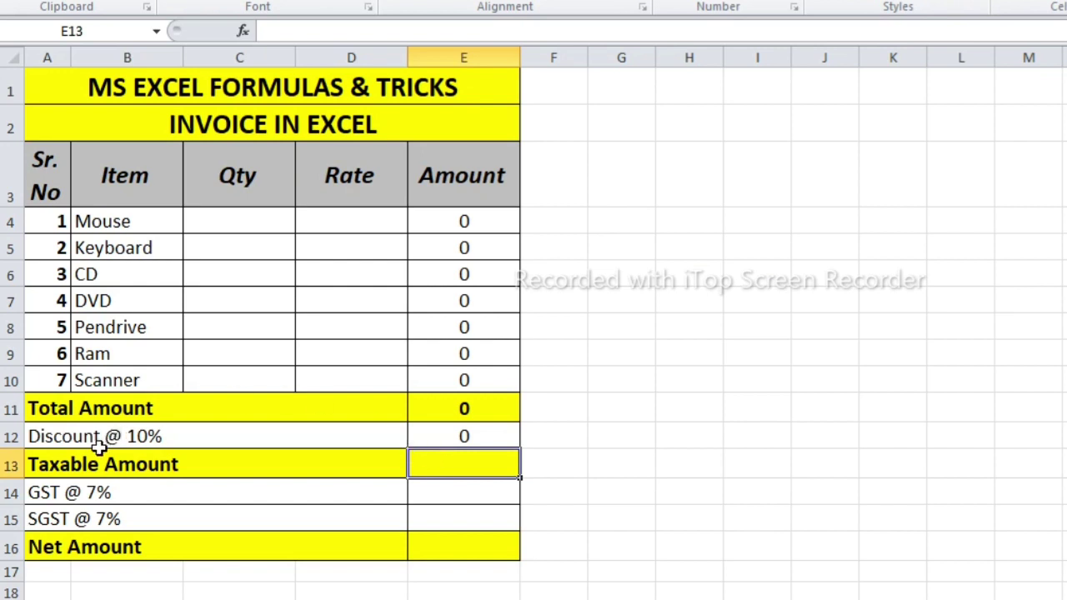
Step: Calculate the Taxable Amount in E13 by subtracting the discount from the total with =E11-E12
left_click_drag(101, 465, 503, 465)
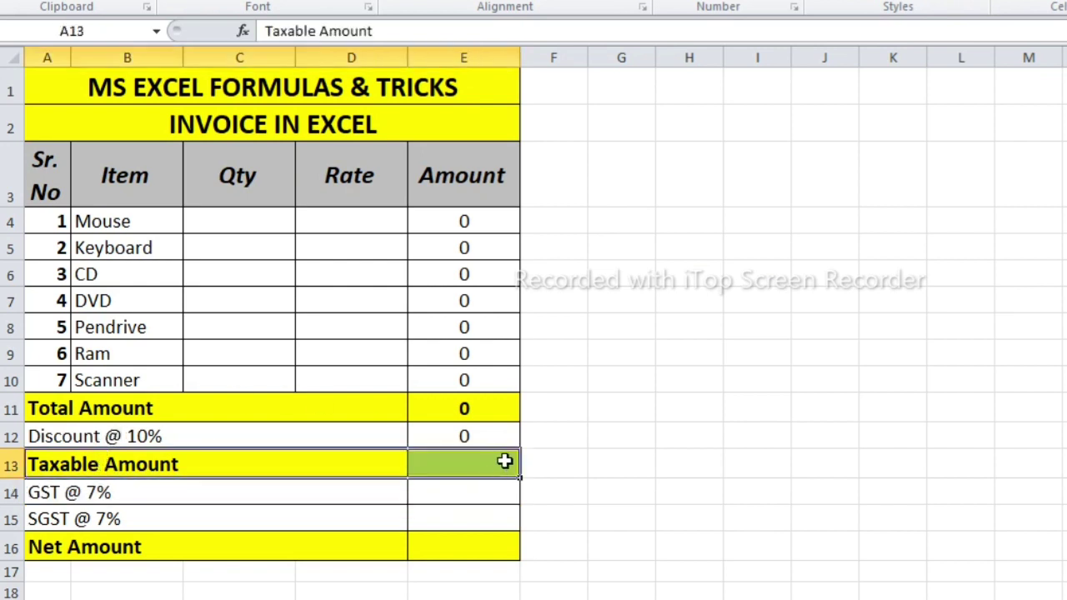
left_click(474, 463)
type("=")
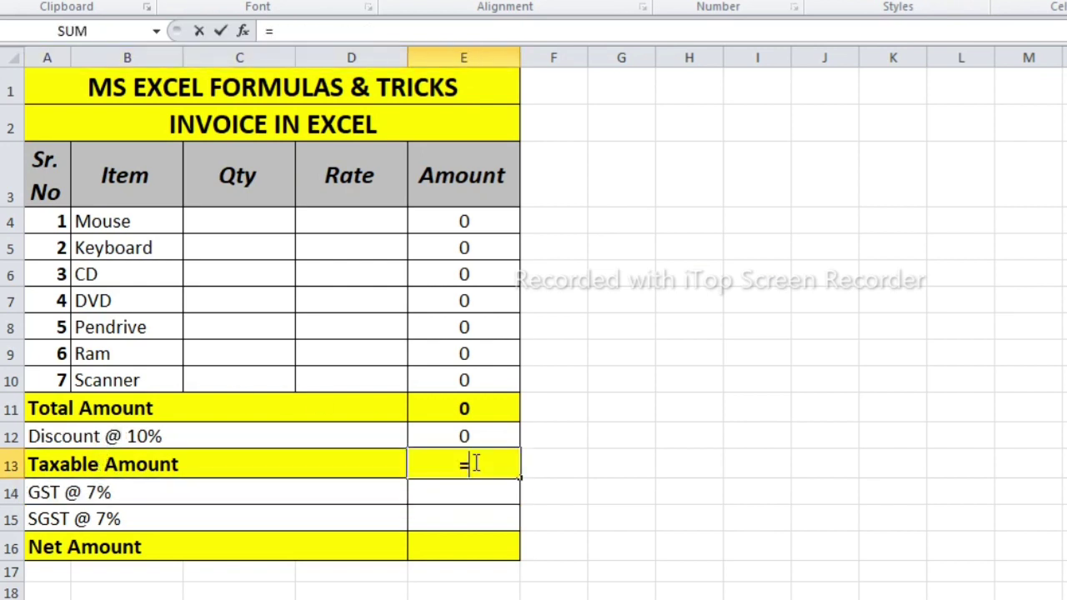
left_click(459, 411)
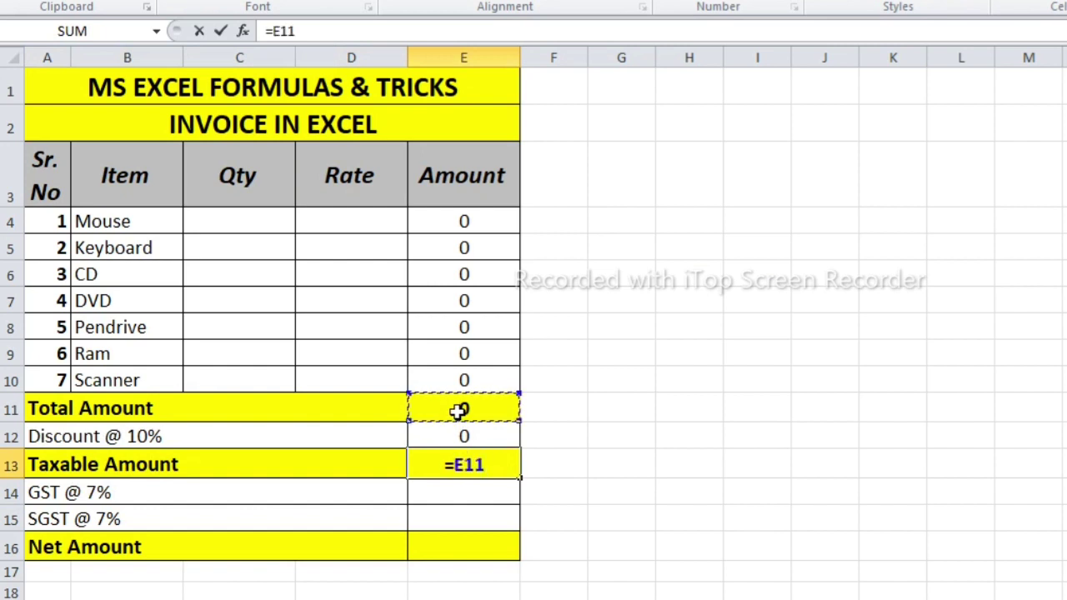
type("-")
left_click(465, 433)
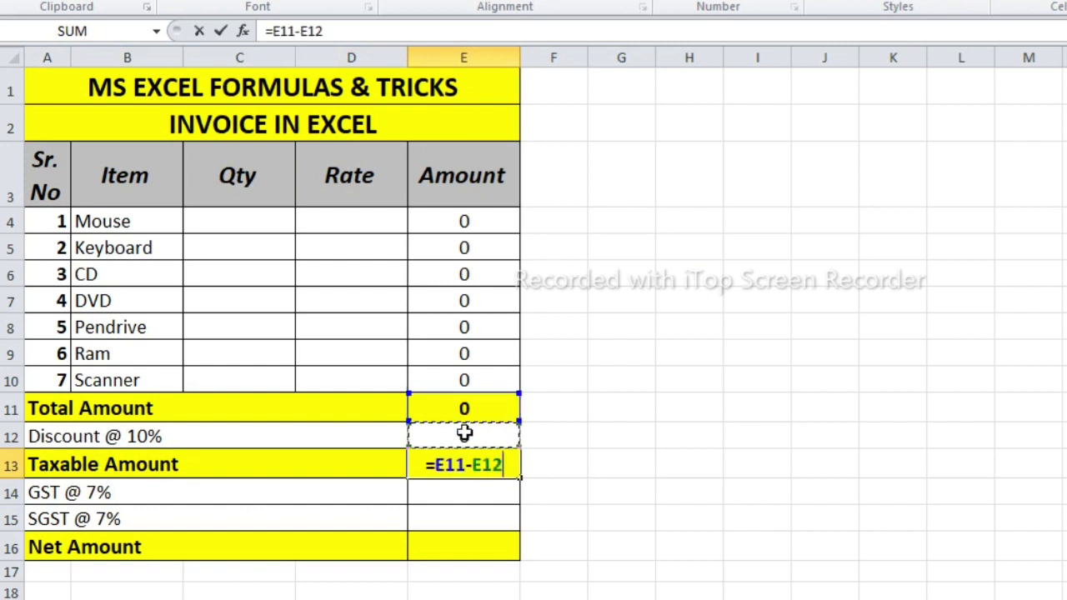
key("Return")
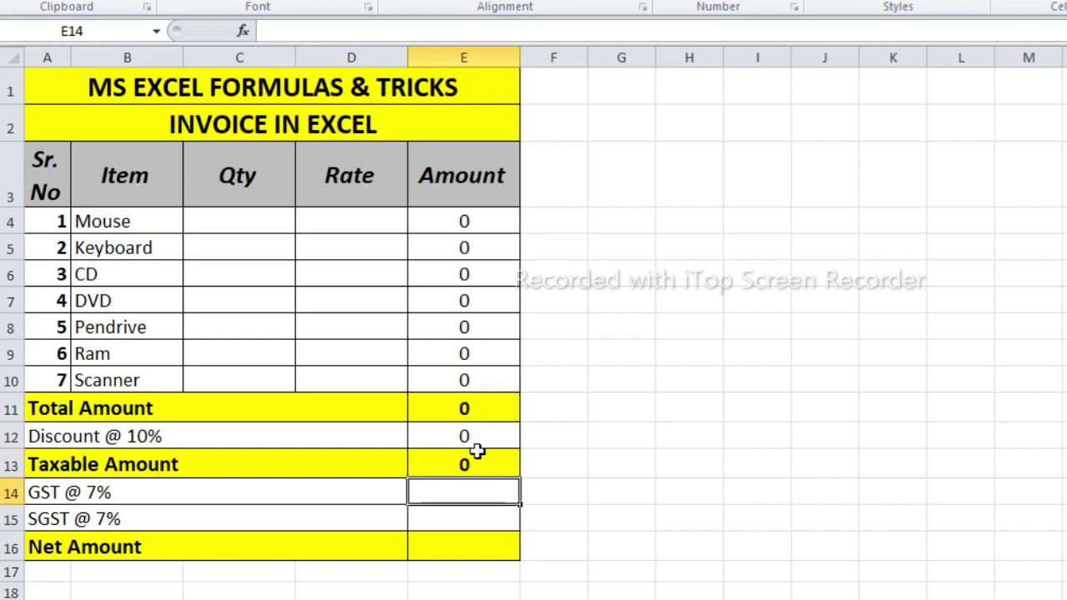
Step: Calculate the 7% GST on the taxable amount in E14 with the formula =E13*7%
left_click(478, 455)
left_click(483, 493)
type("=")
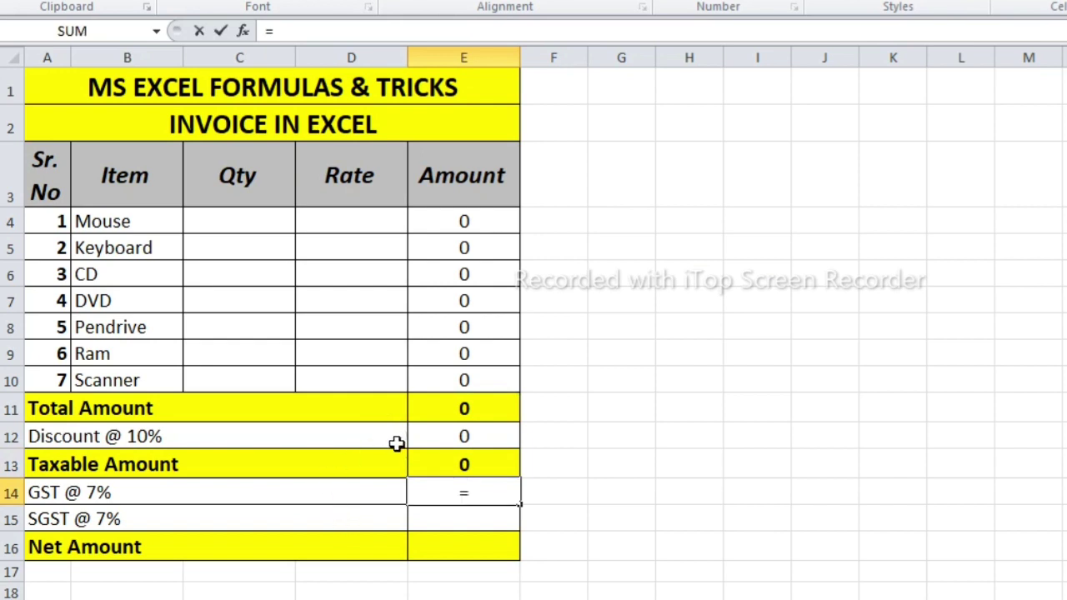
left_click(458, 470)
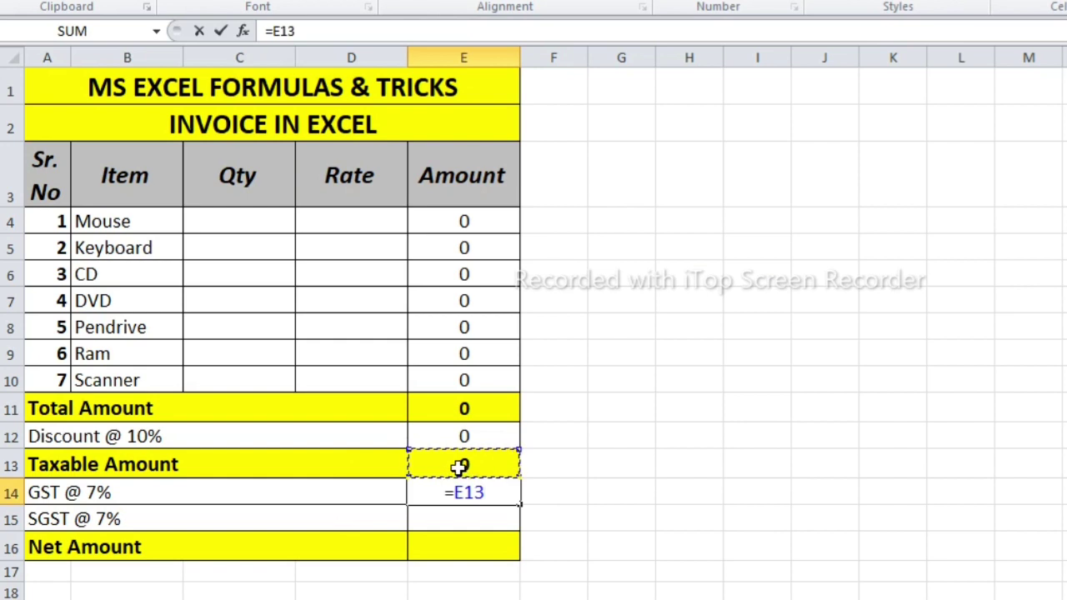
type("*")
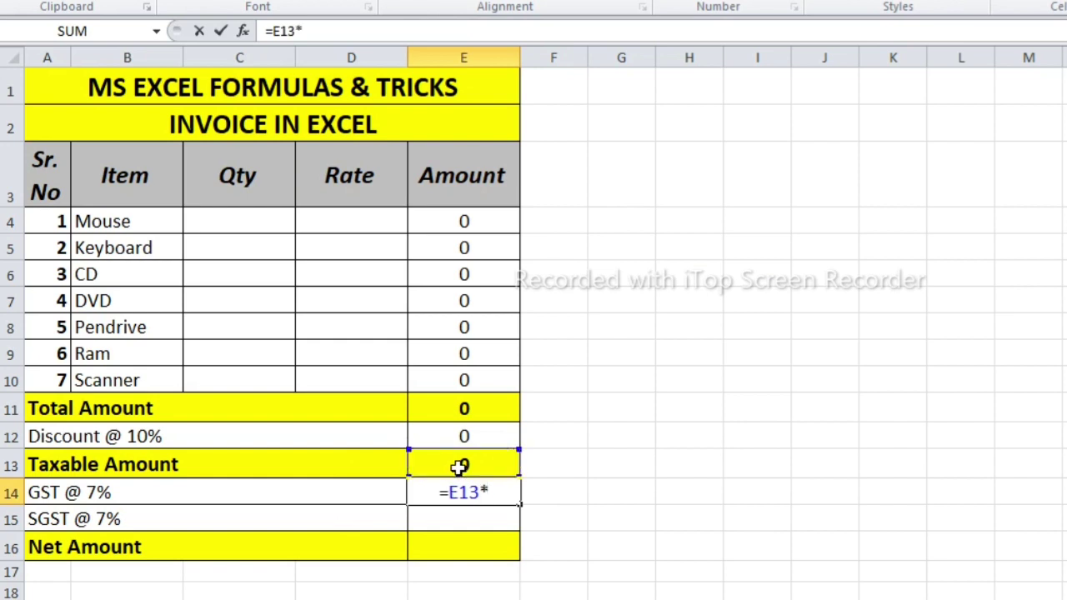
type("7")
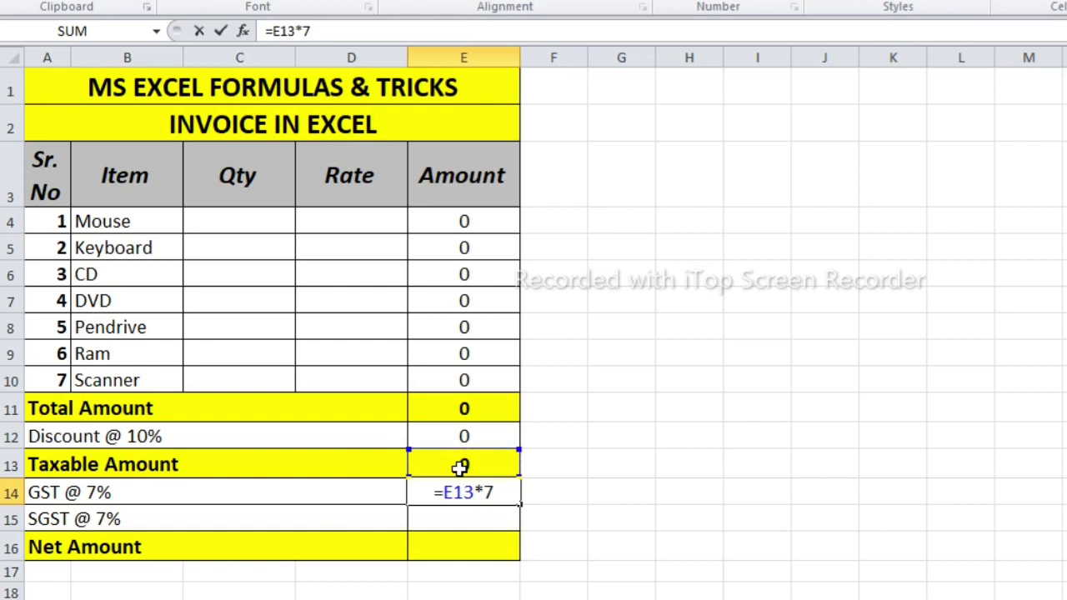
type("%")
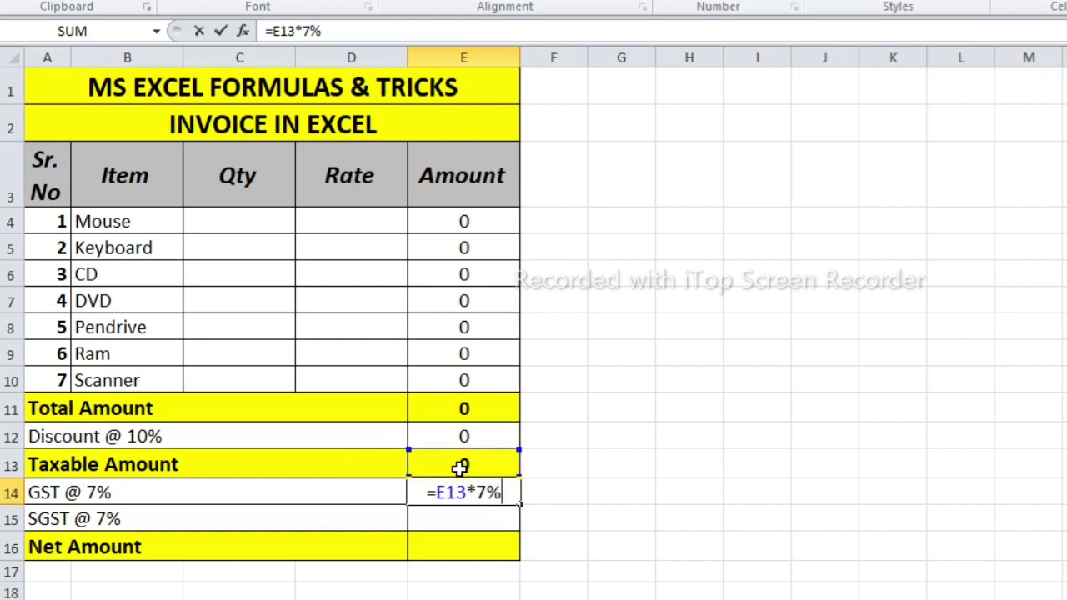
key("Return")
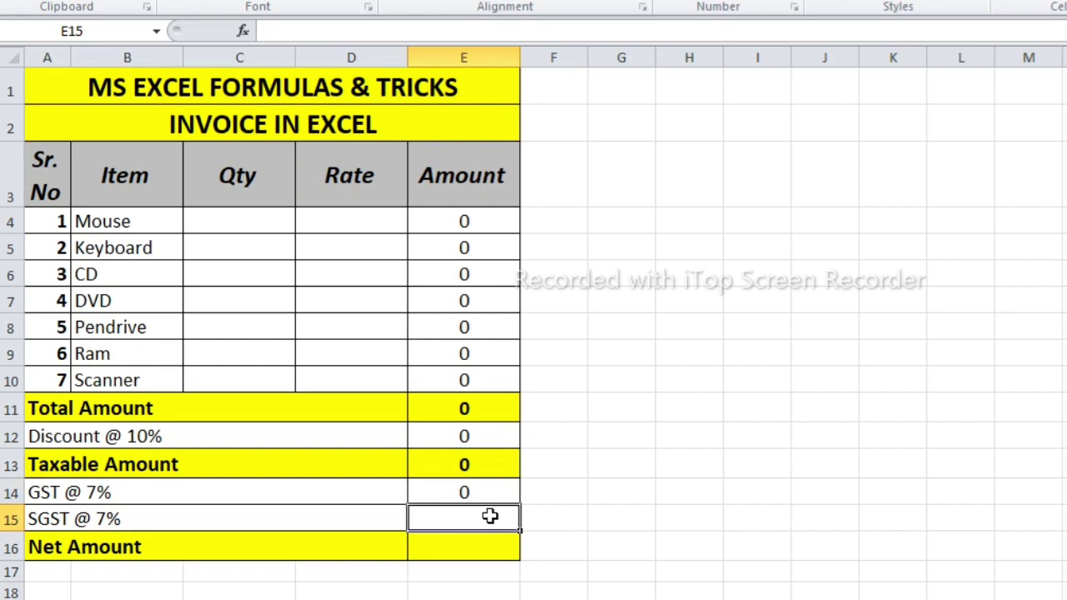
Step: Calculate the 7% SGST on the taxable amount in E15 with the formula =E13*7%
type("=")
left_click(490, 472)
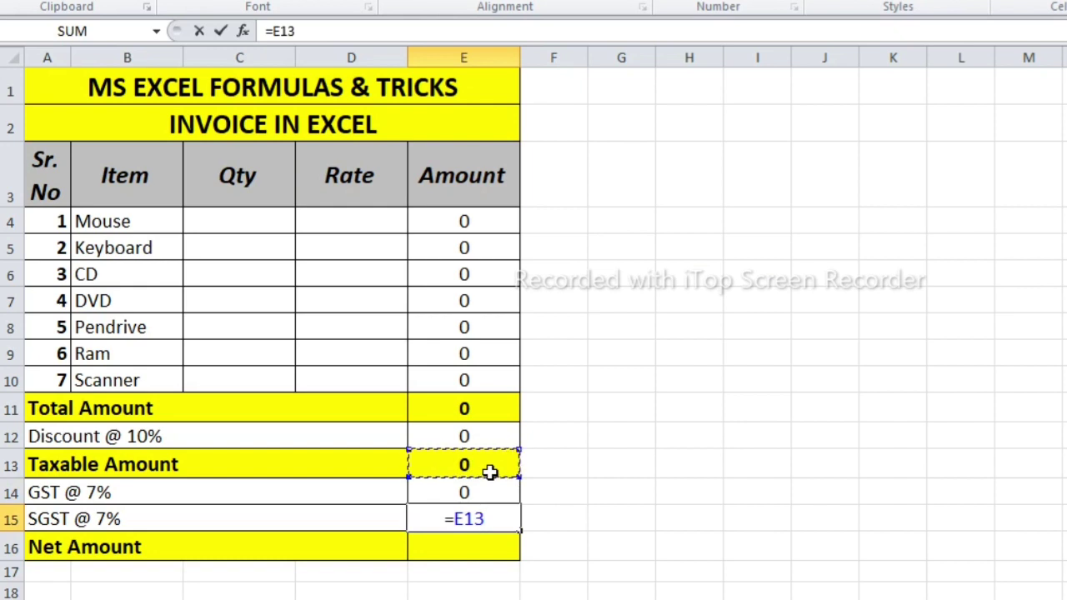
type("*")
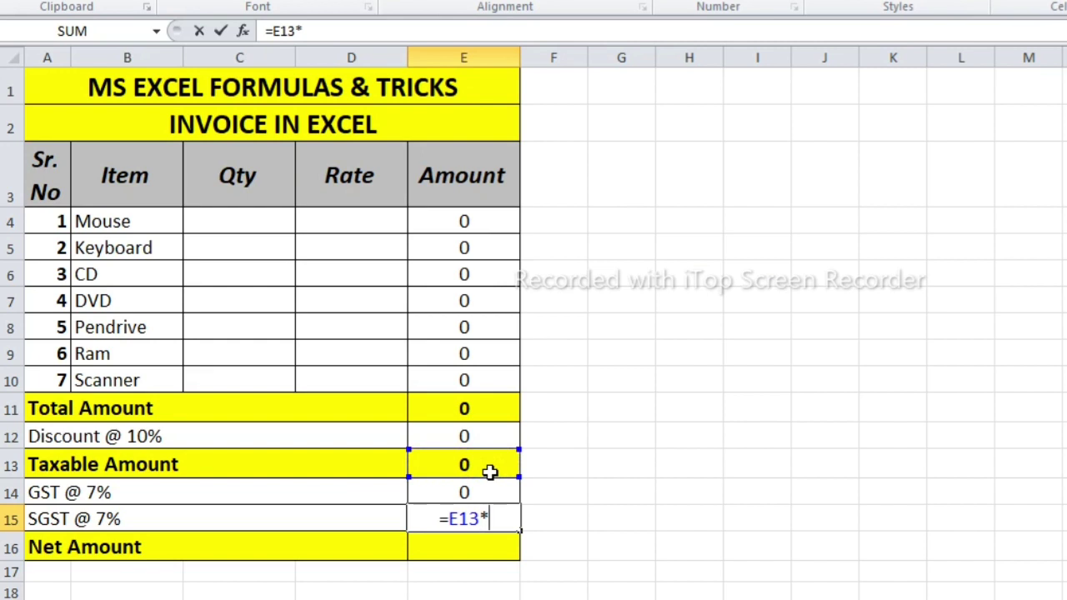
type("7")
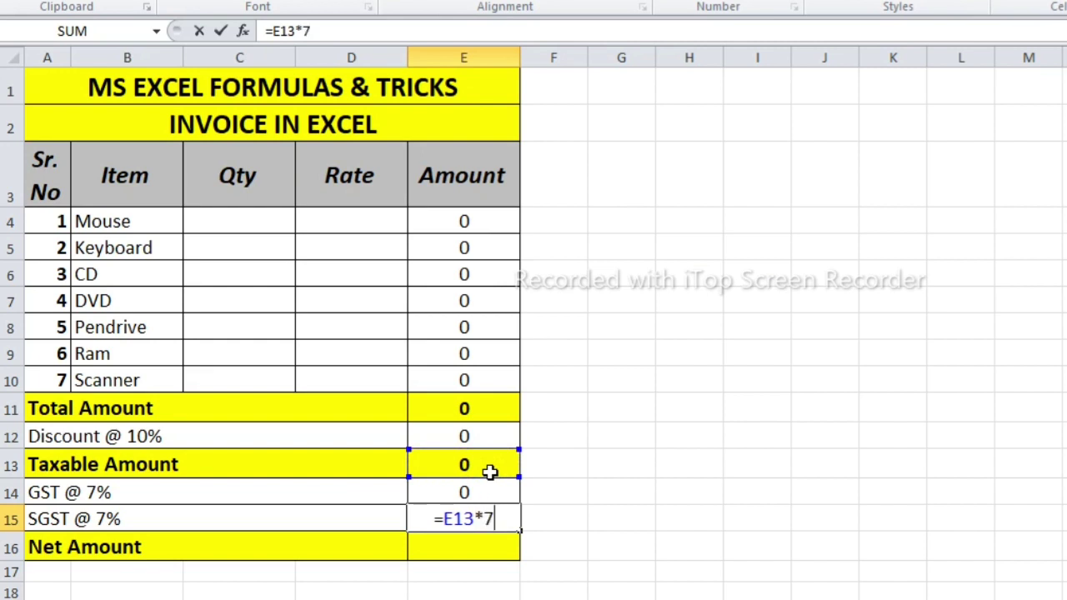
type("%")
key("Return")
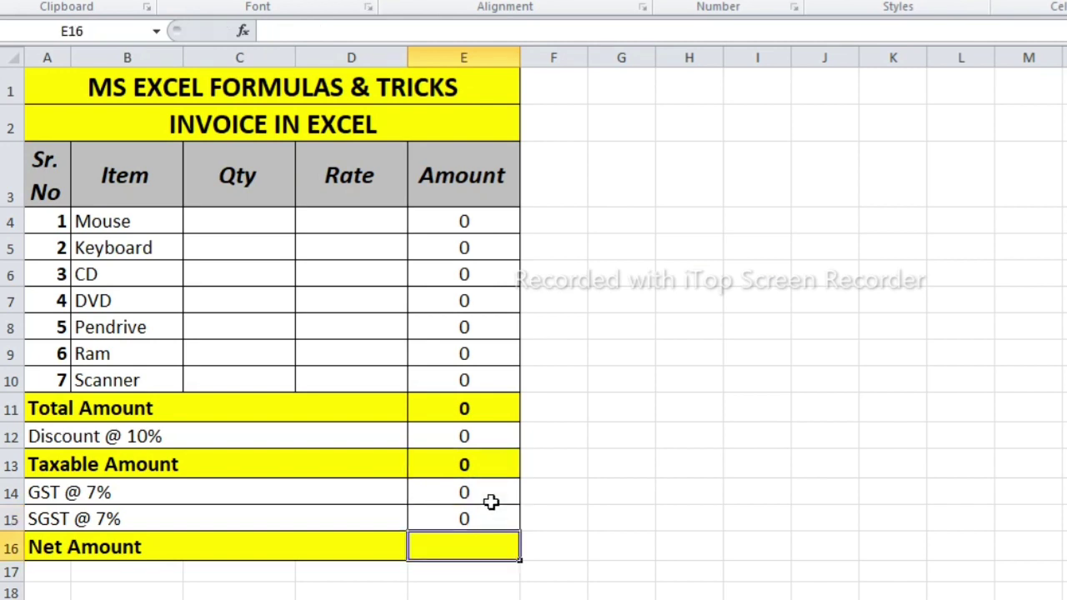
Step: Calculate the Net Amount in E16 by adding the taxable amount and both taxes with =SUM(E13:E15)
type("=")
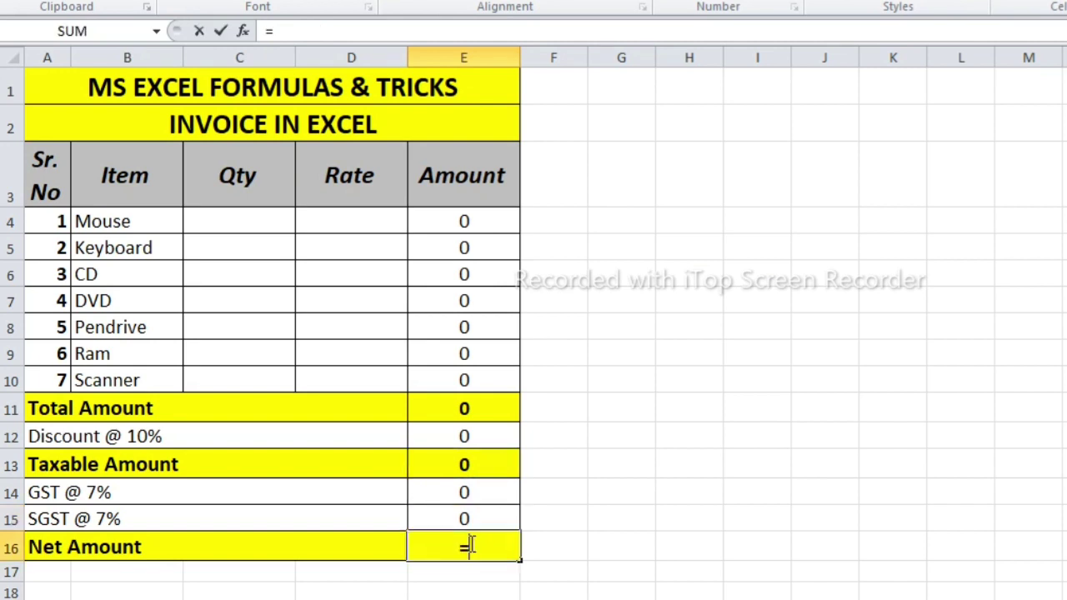
type("sum")
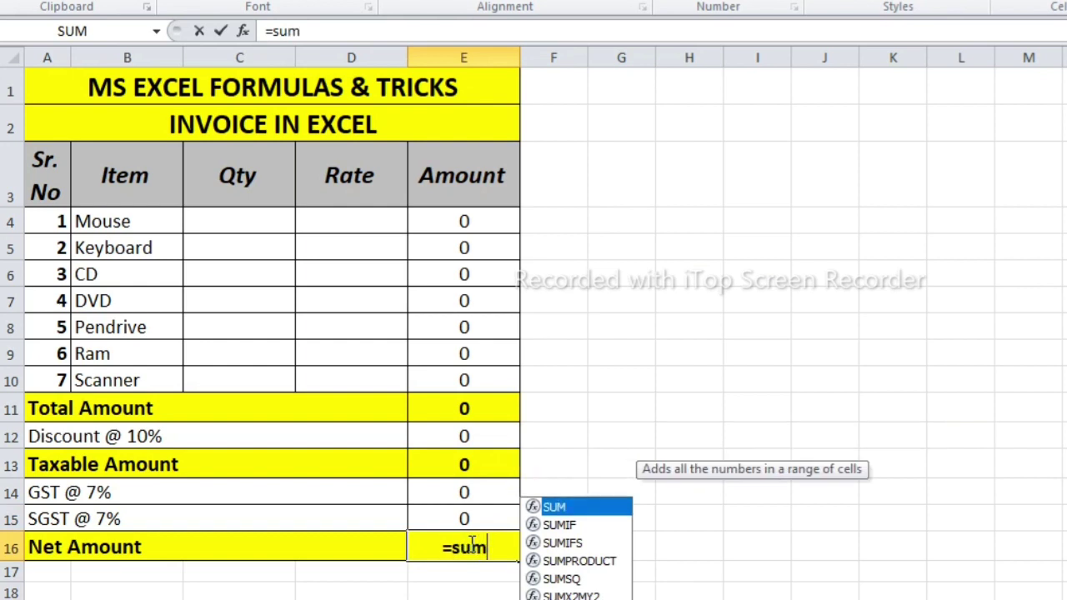
key("Tab")
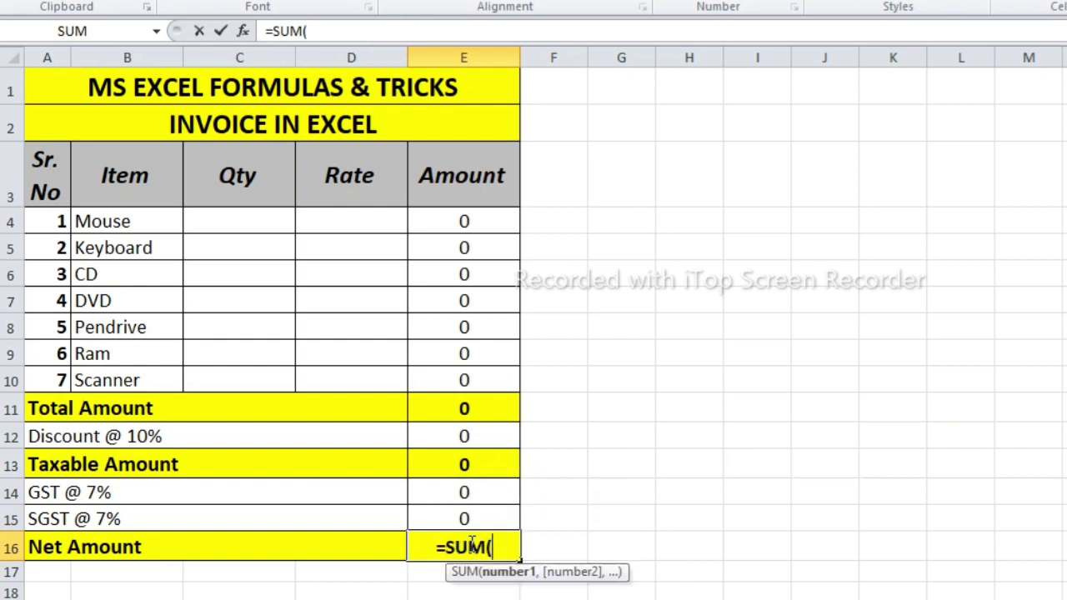
left_click_drag(467, 460, 480, 521)
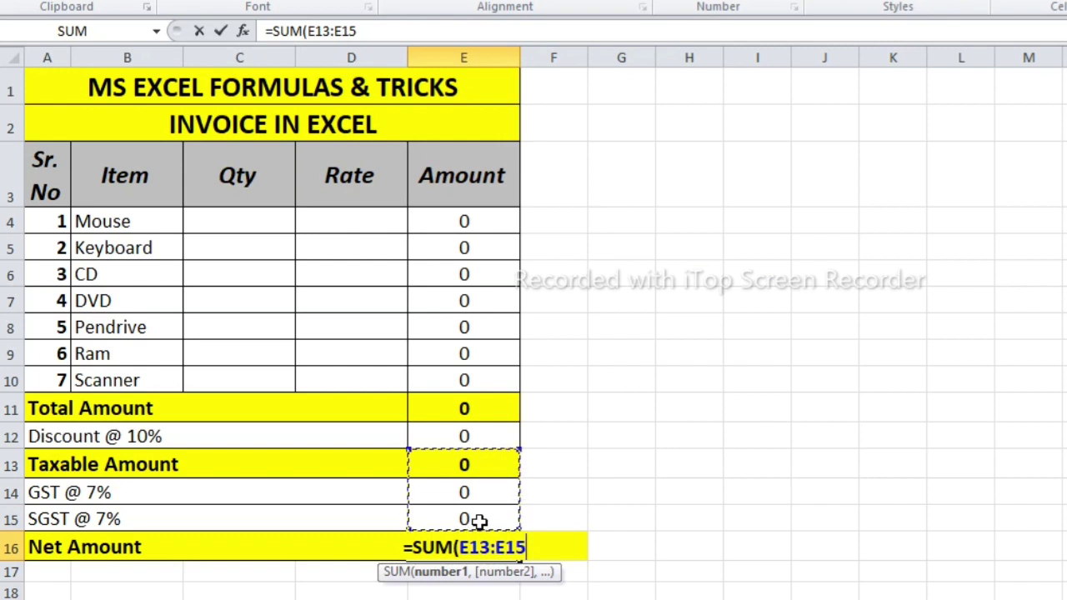
type(")")
key("Return")
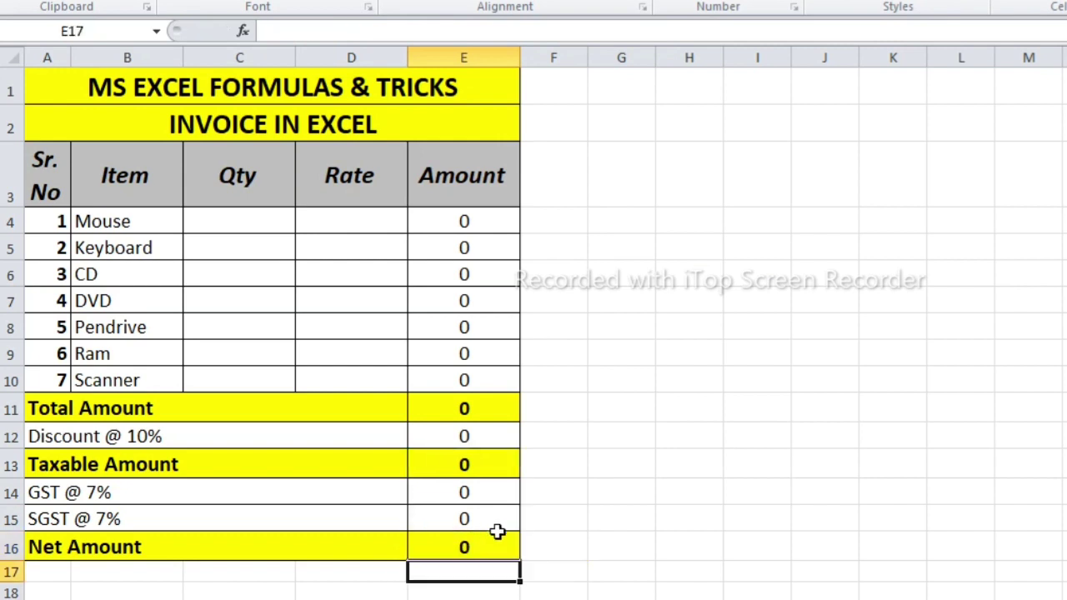
left_click(558, 538)
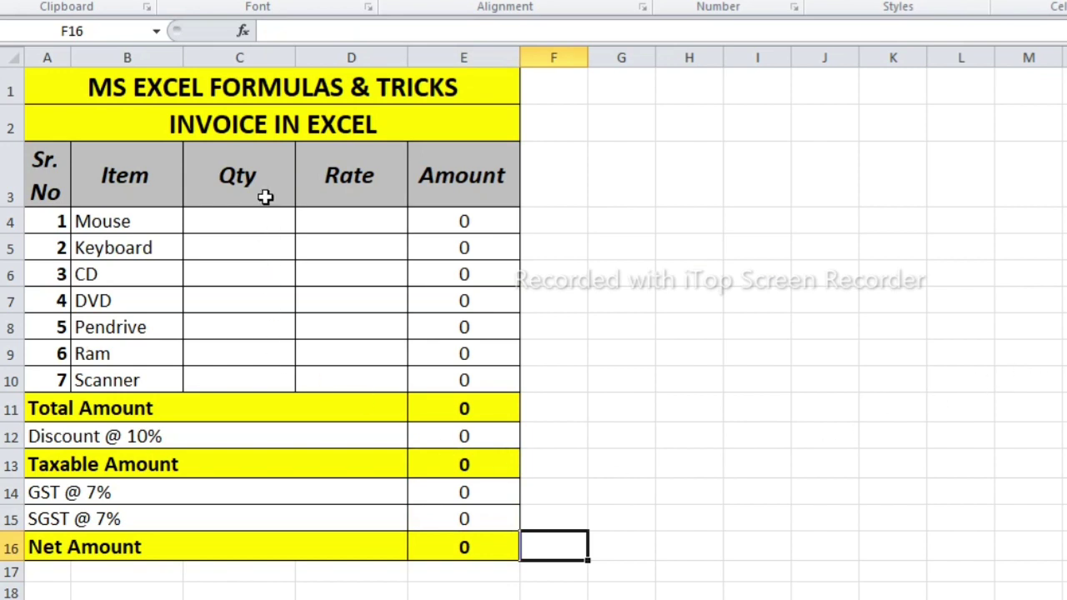
Step: Fill in the Mouse row with a quantity of 5 in C4 and a rate of 150 in D4
left_click_drag(265, 210, 372, 373)
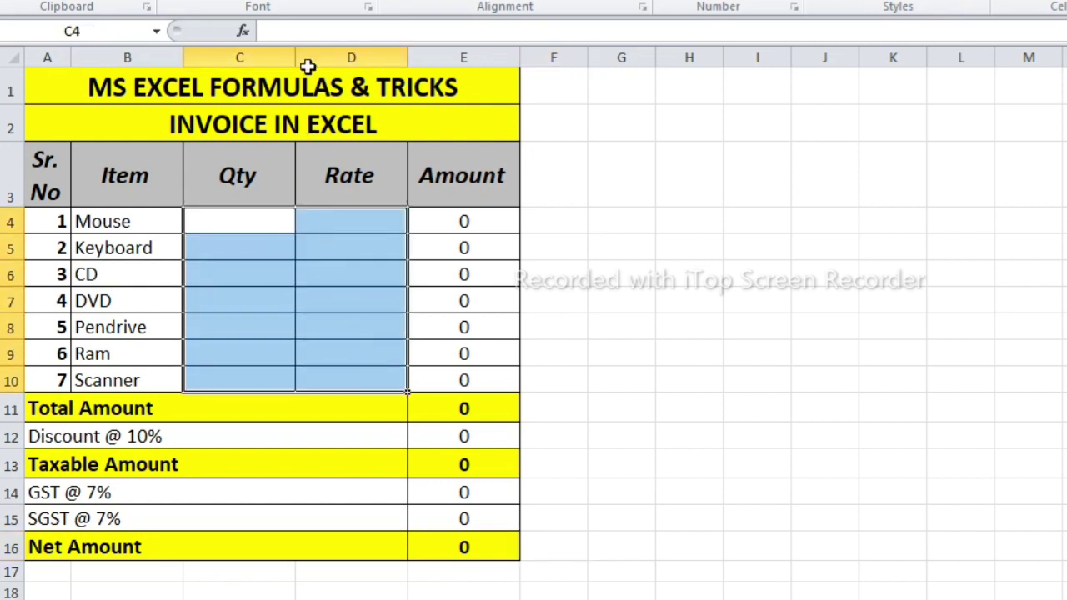
left_click(291, 223)
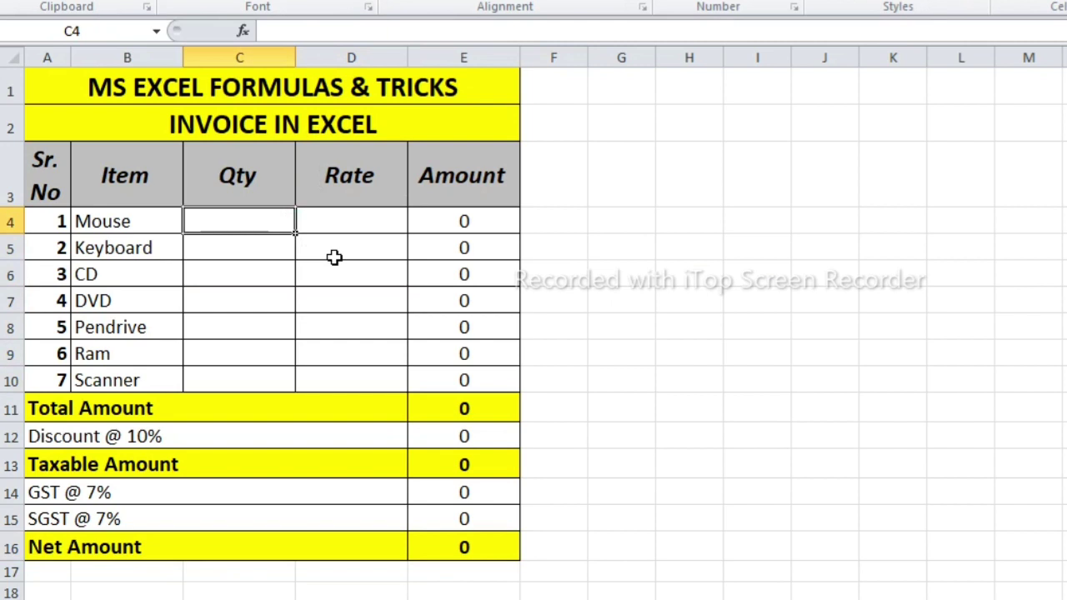
type("5")
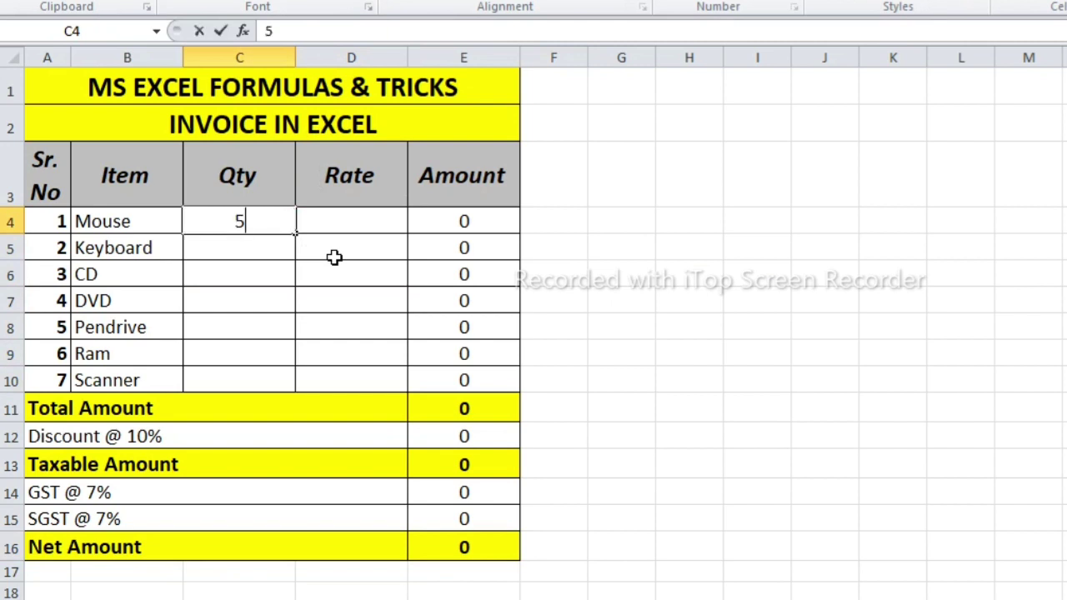
key("Tab")
type("1")
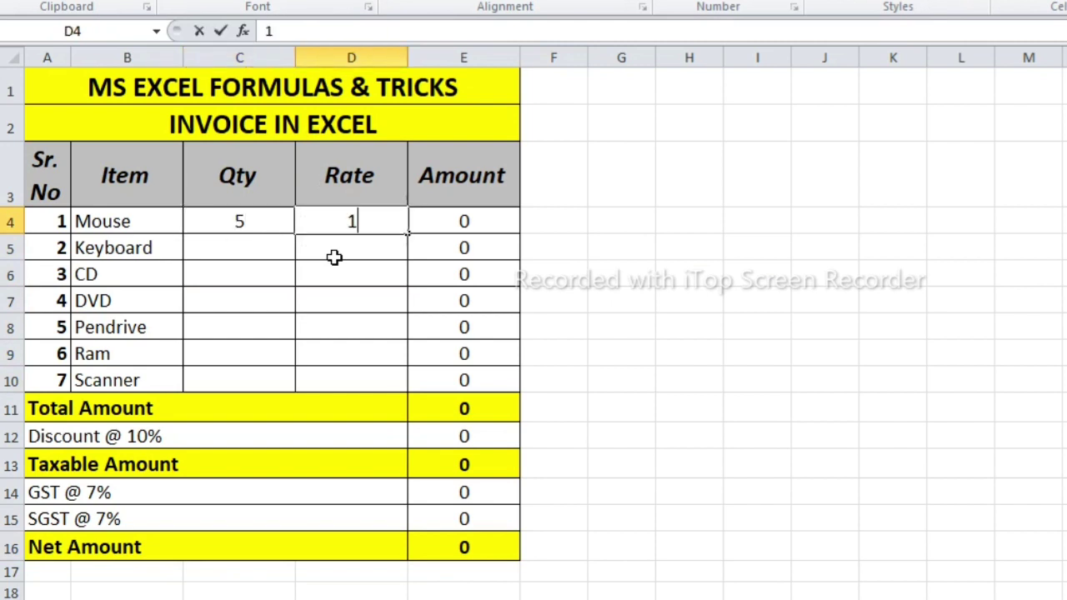
type("50")
key("Return")
Step: Check the Mouse amount and the total, discount, taxable amount, GST and net amount cells in column E
left_click(480, 222)
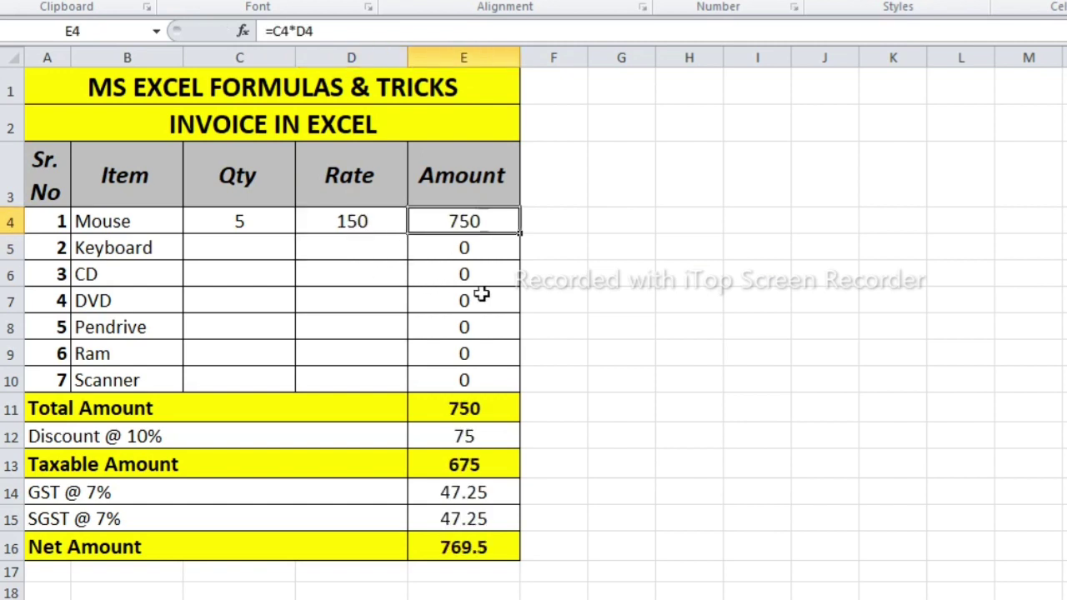
left_click(476, 408)
left_click(474, 438)
left_click(476, 466)
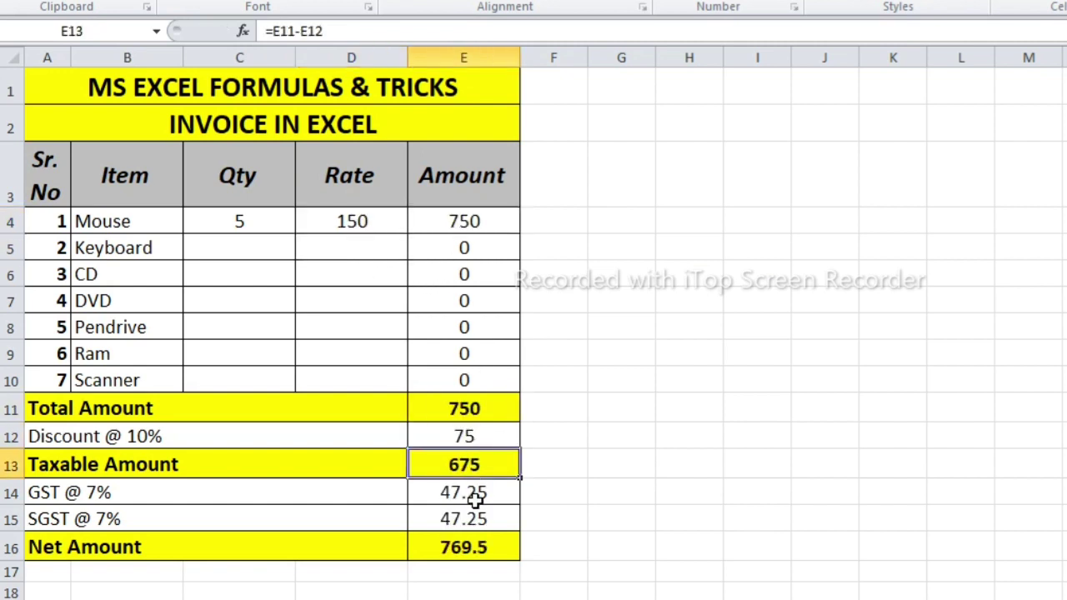
left_click(475, 497)
left_click(464, 549)
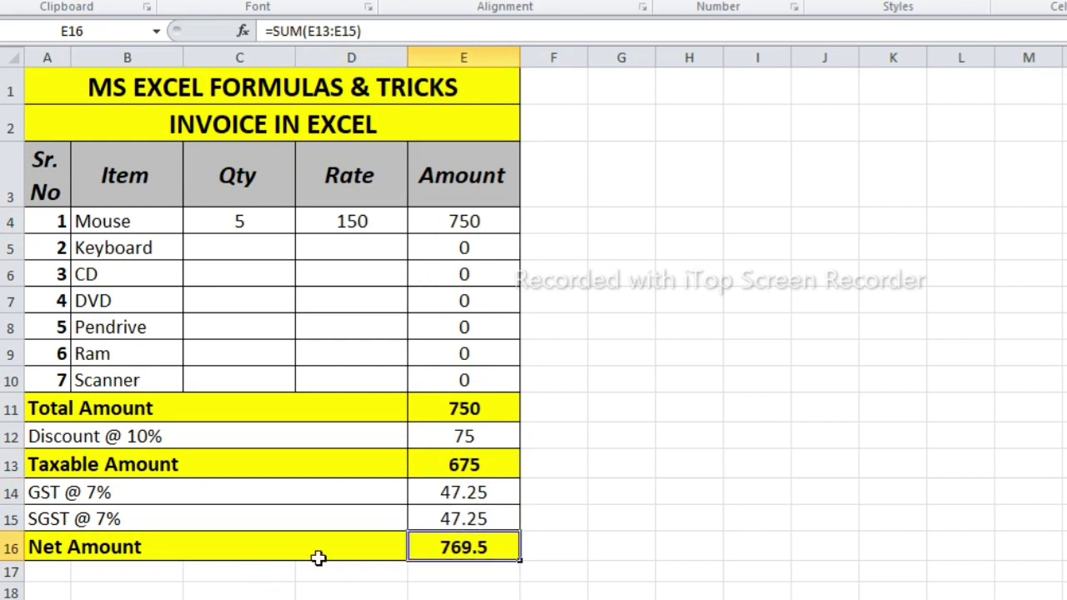
left_click(479, 399)
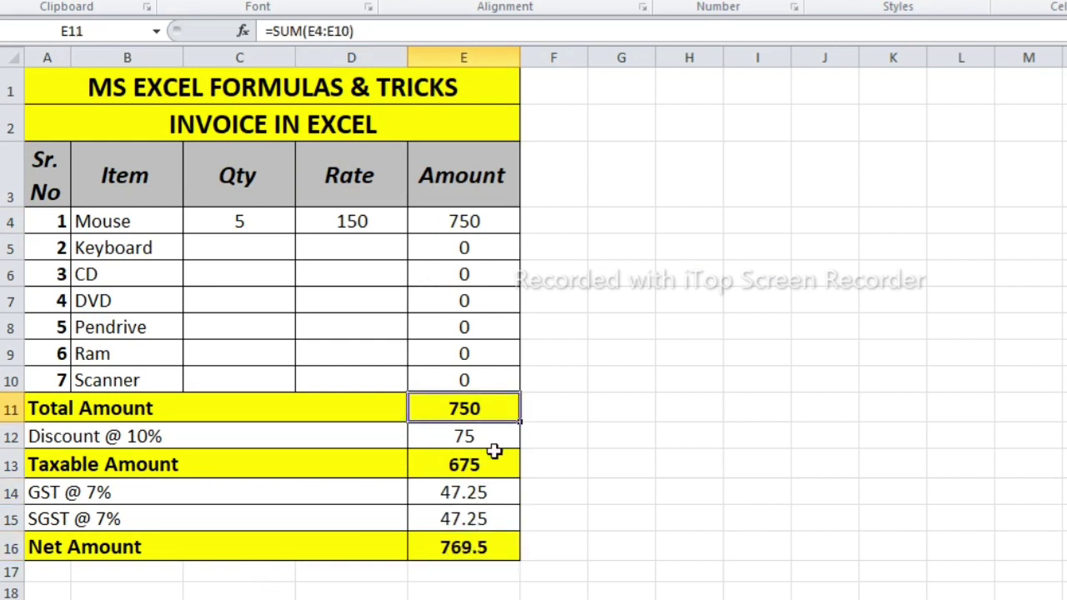
left_click(505, 497)
left_click(503, 550)
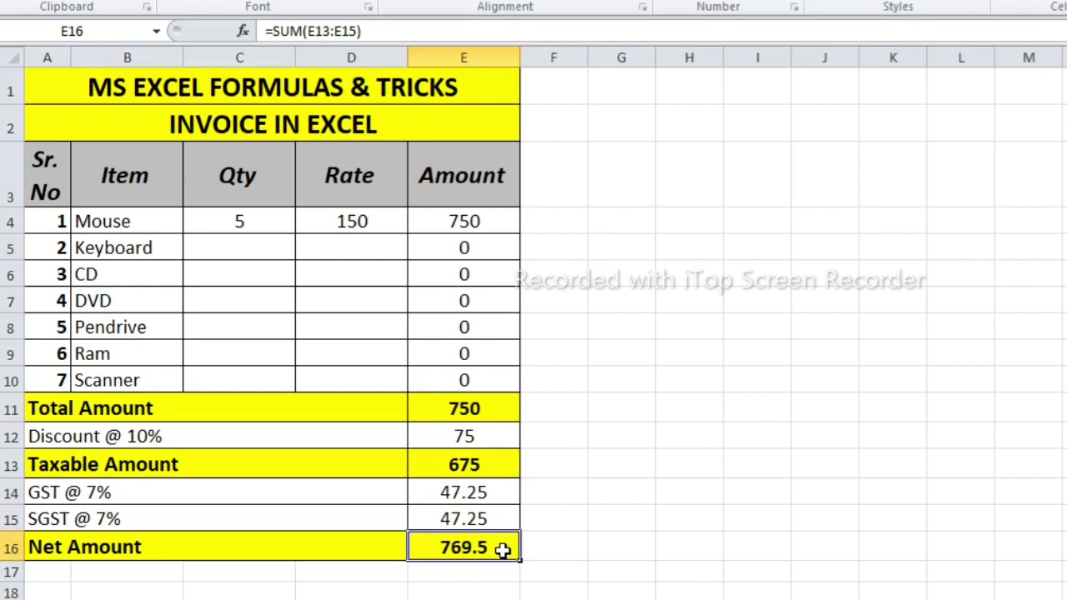
Step: Fill in the Keyboard row with a quantity of 6 in C5 and a rate of 200 in D5
left_click(265, 241)
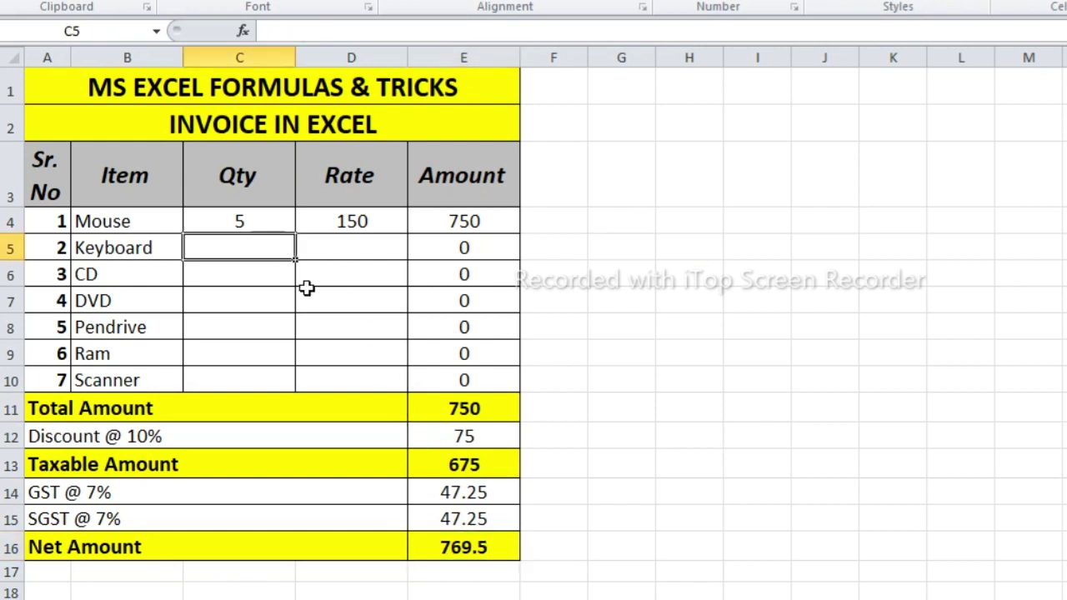
type("6")
key("Tab")
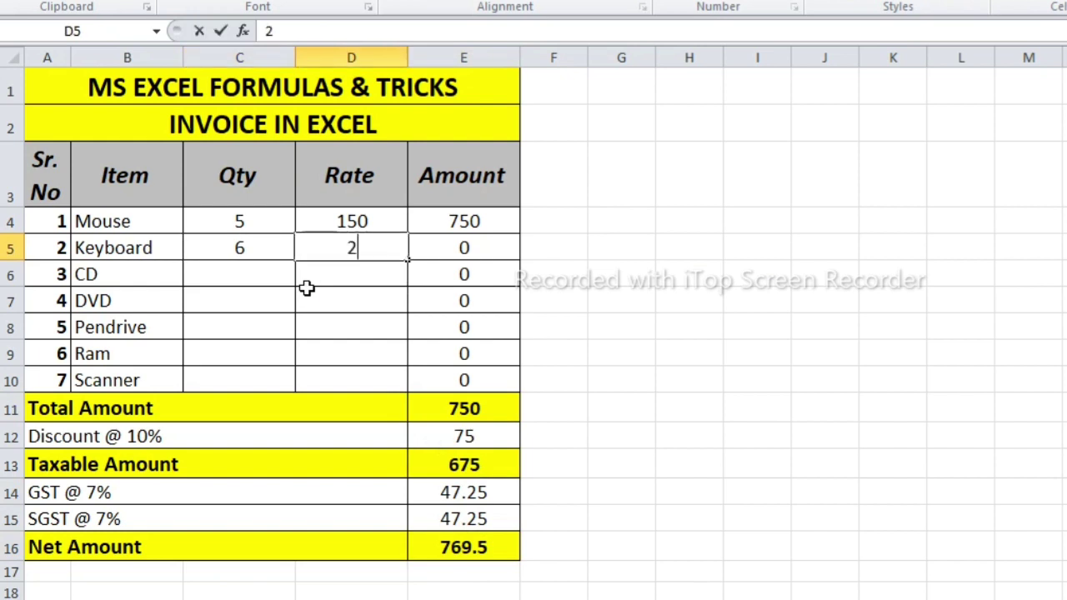
type("00")
key("Right")
Step: Fill in the CD row with a quantity of 7 in C6 and a rate of 75 in D6
key("Down")
key("Left")
key("Left")
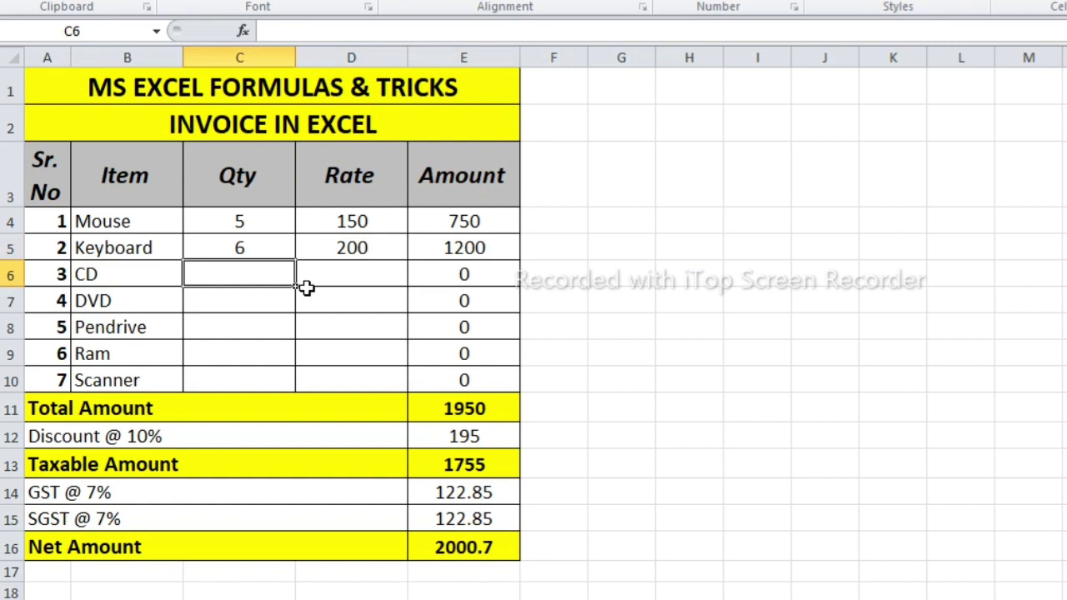
type("7")
key("Right")
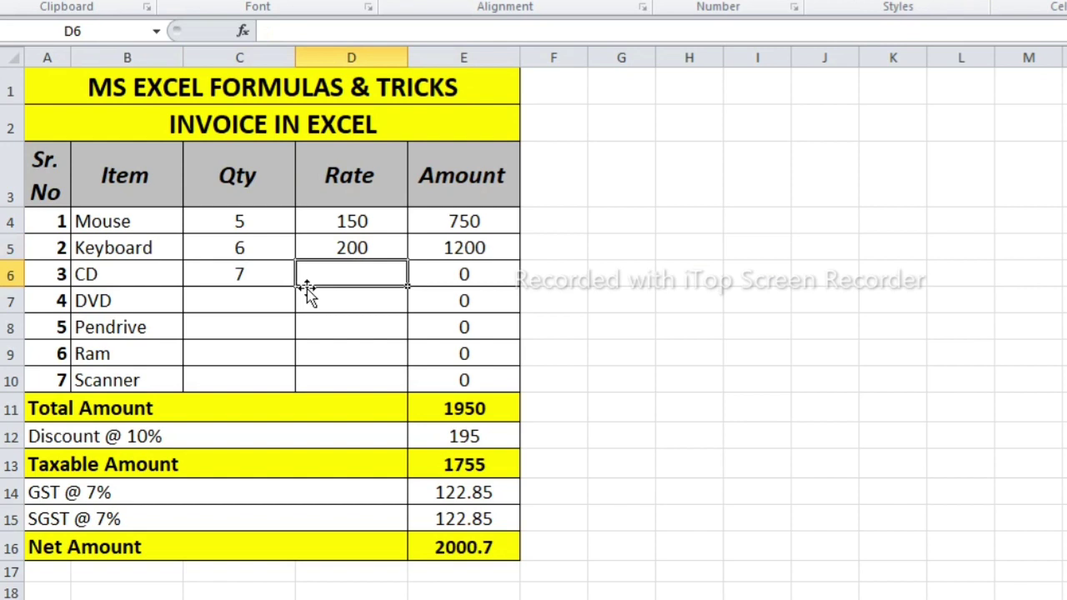
type("75")
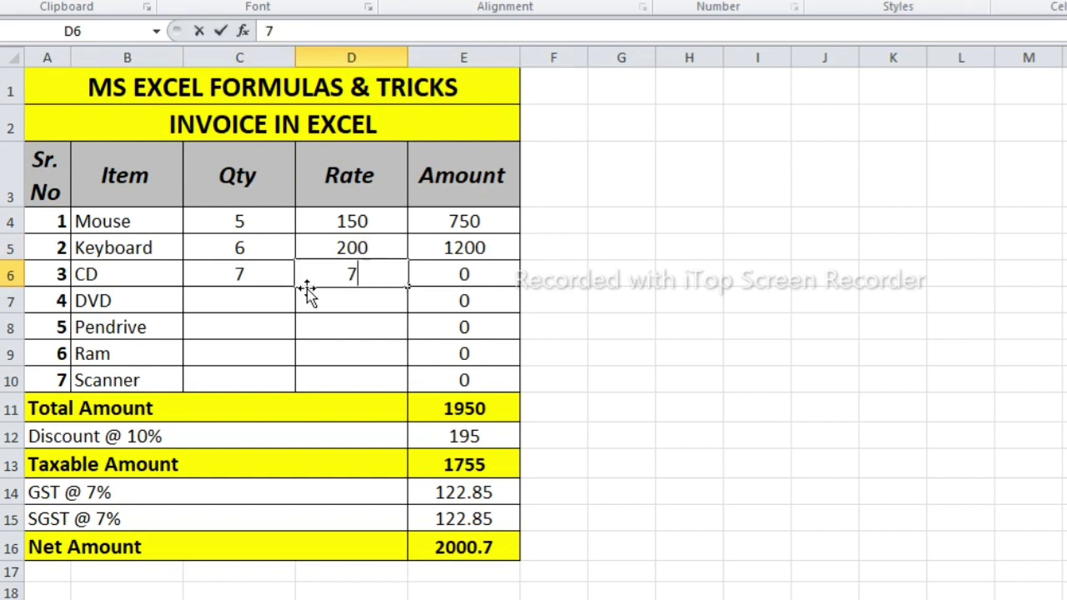
key("Right")
Step: Fill in the DVD row with a quantity of 12 in C7 and a rate of 120 in D7
key("Down")
key("Down")
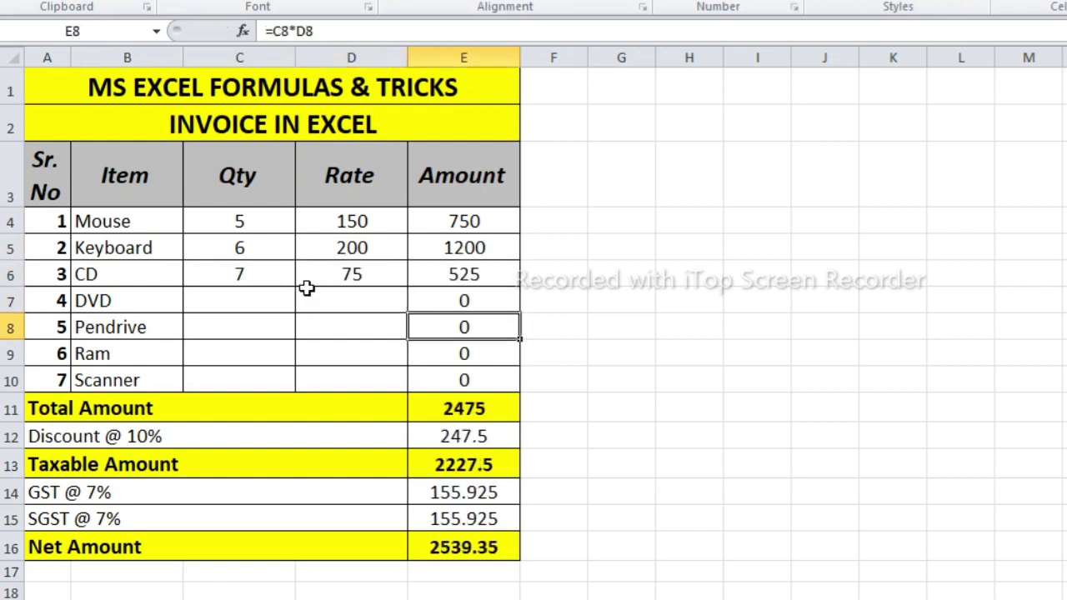
key("Up")
key("Left")
key("Left")
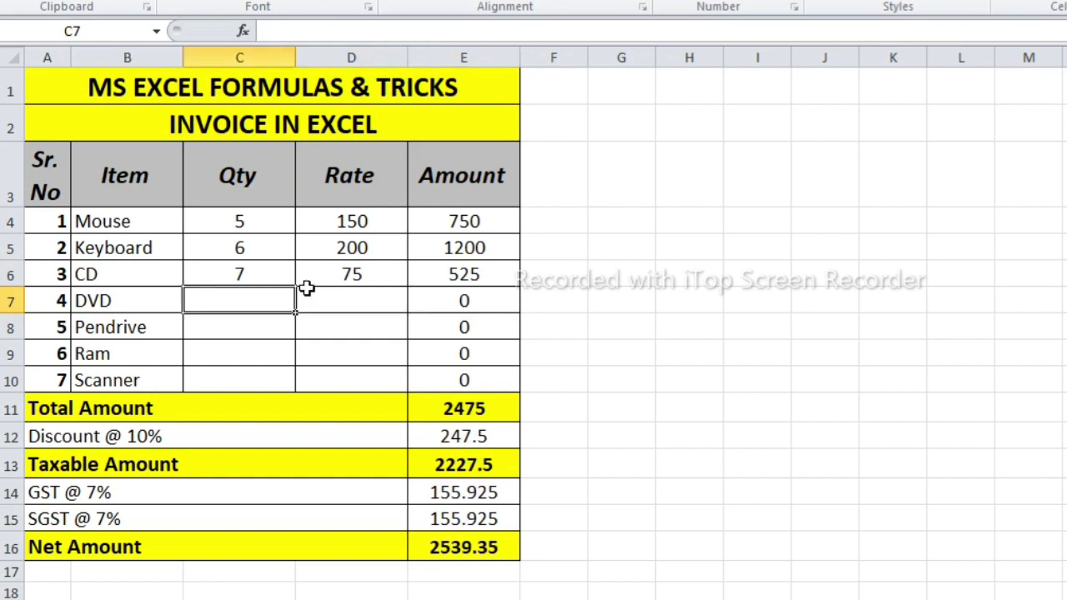
type("12")
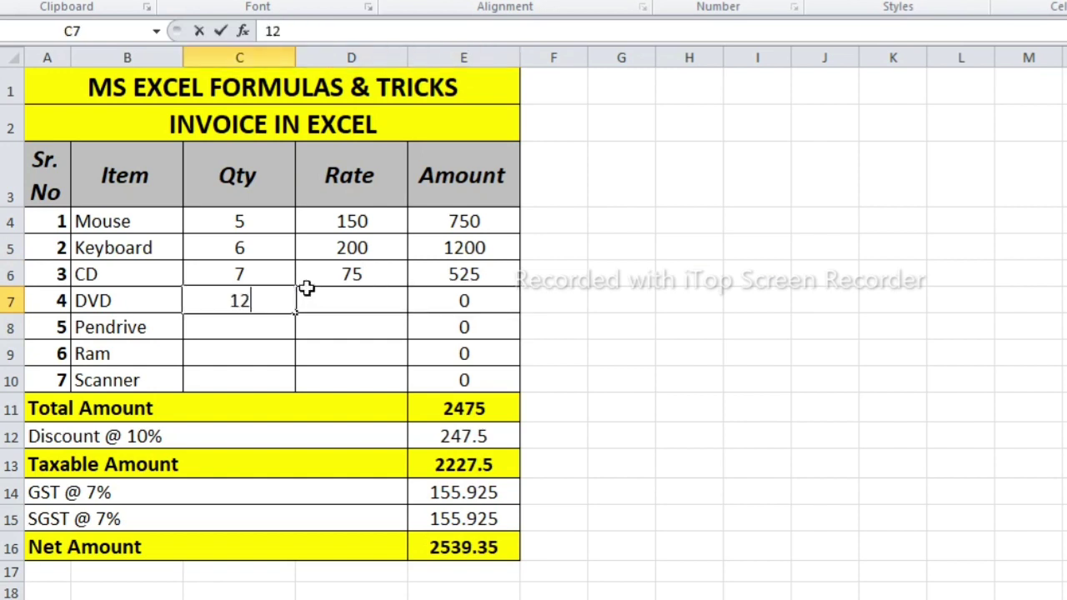
left_click(306, 296)
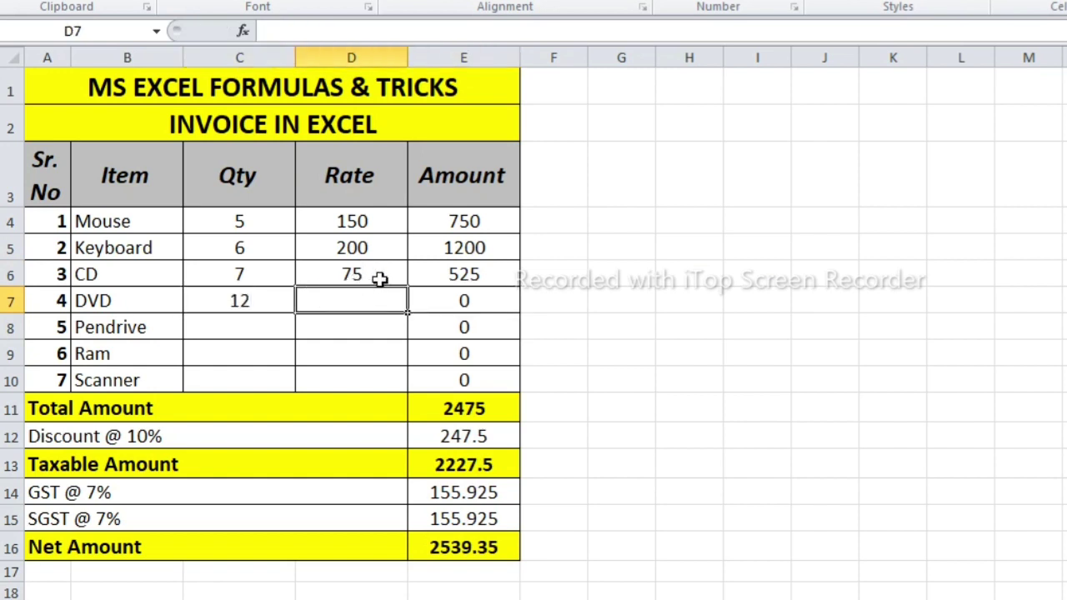
type("120")
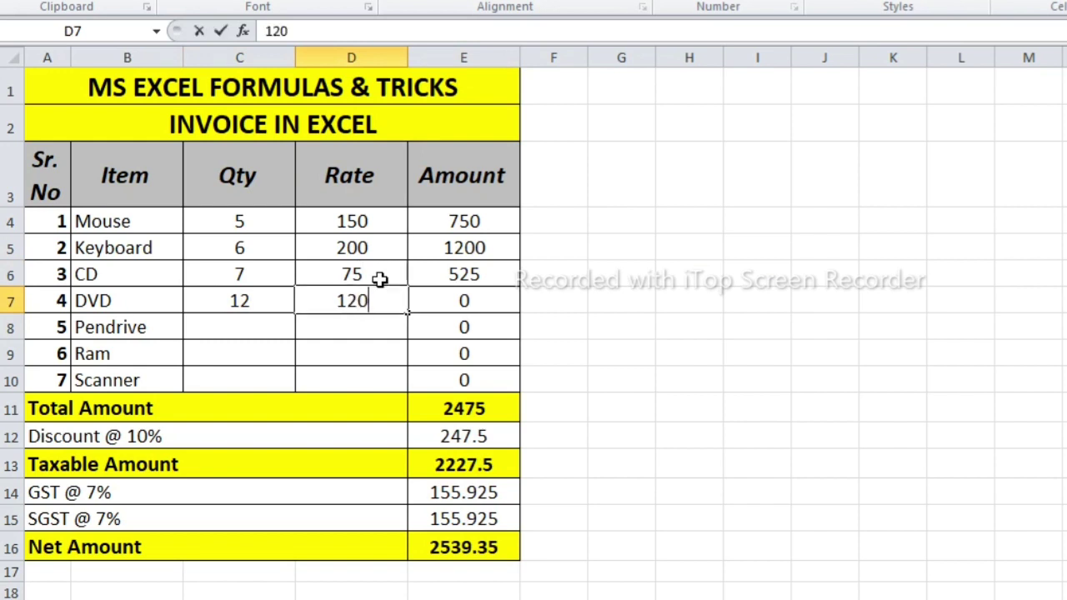
key("Right")
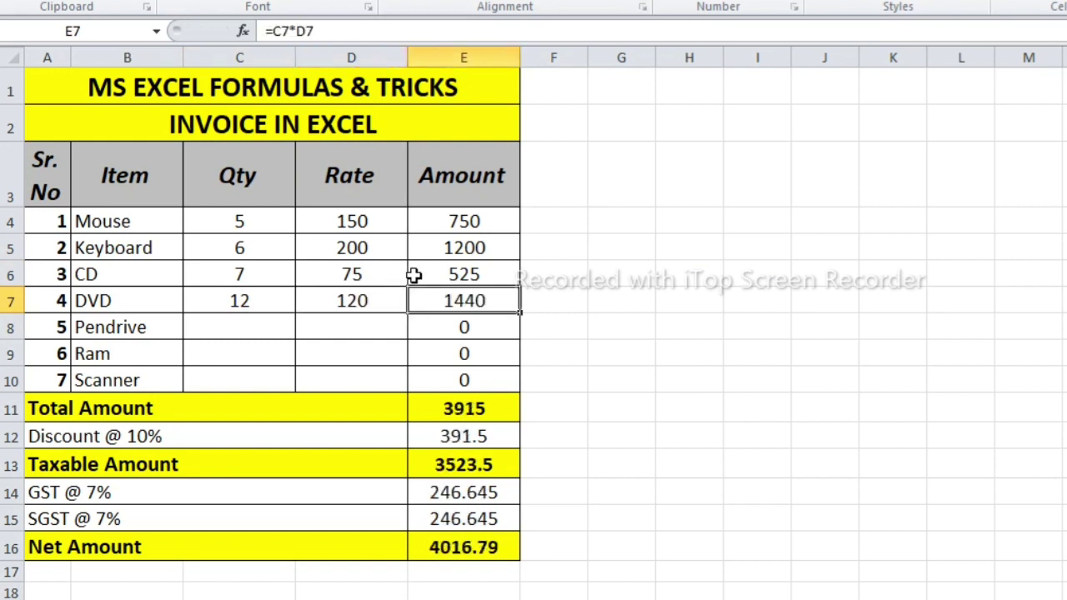
Step: Fill in the Pendrive row with a quantity of 4 in C8 and a rate of 1200 in D8
key("Down")
key("Left")
key("Left")
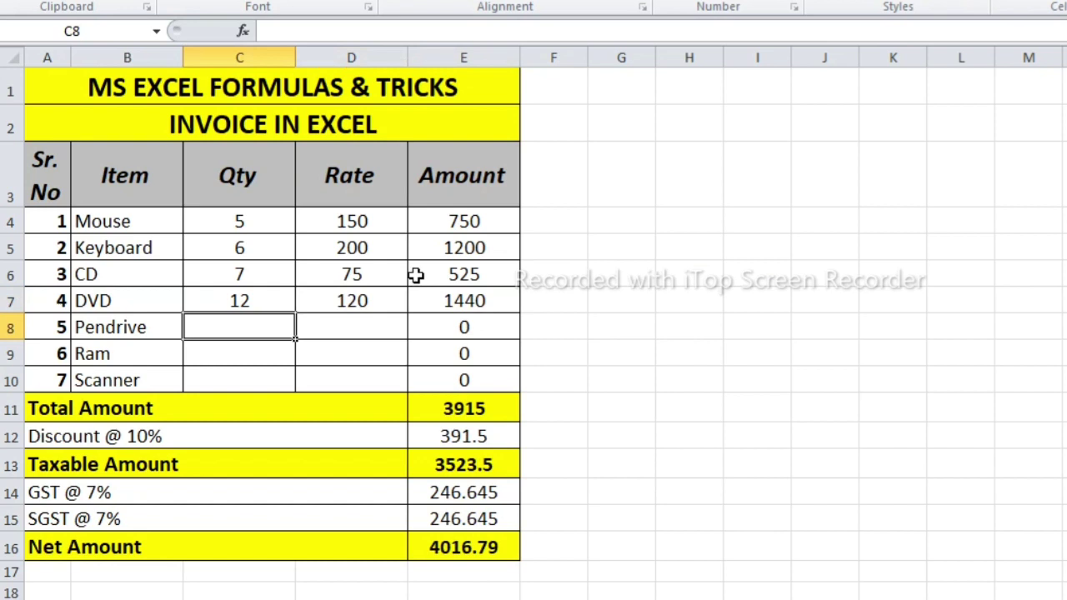
type("4")
key("Right")
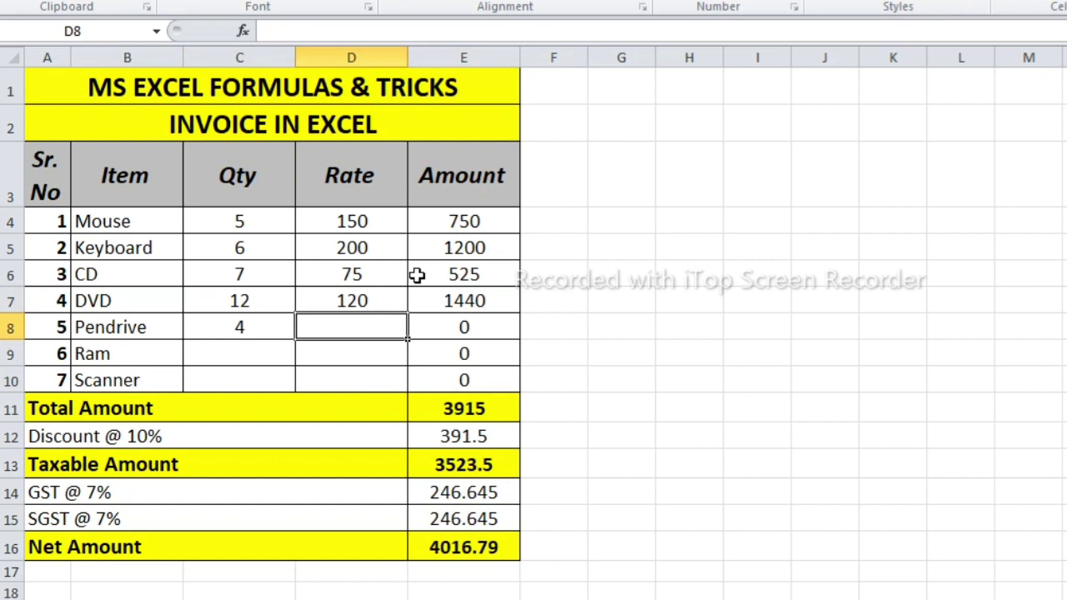
type("1200")
key("Right")
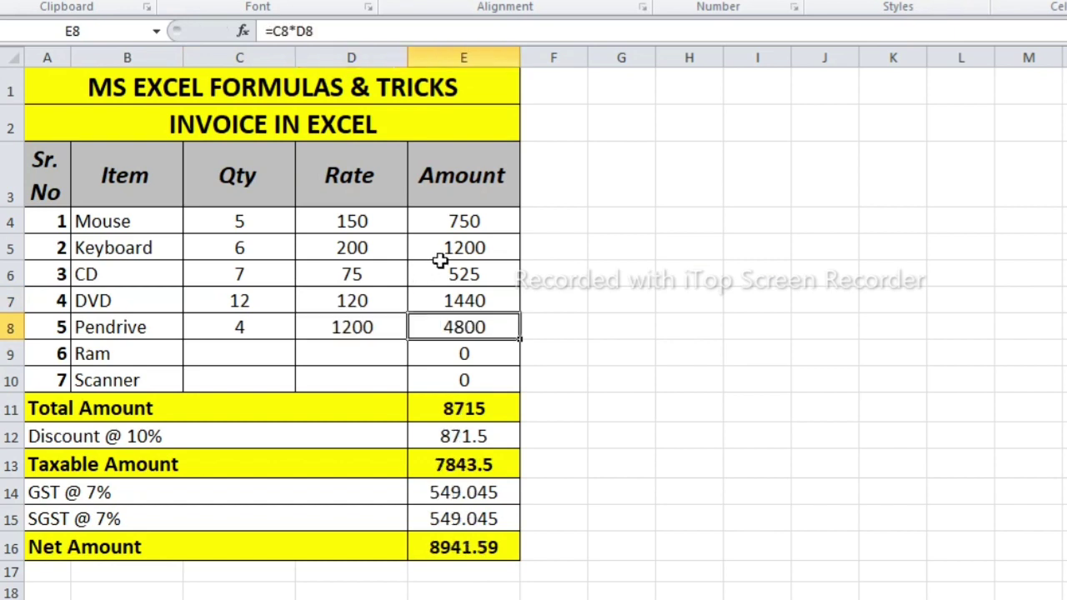
Step: Fill in the Ram row with a quantity of 6 in C9 and a rate of 230 in D9
key("Down")
key("Left")
key("Left")
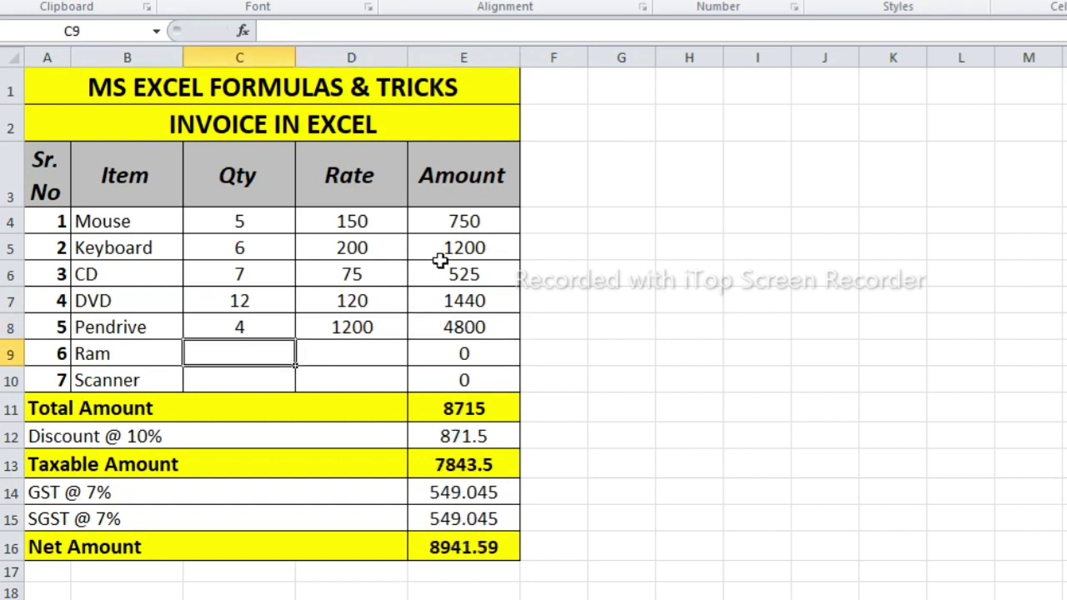
type("6")
key("Right")
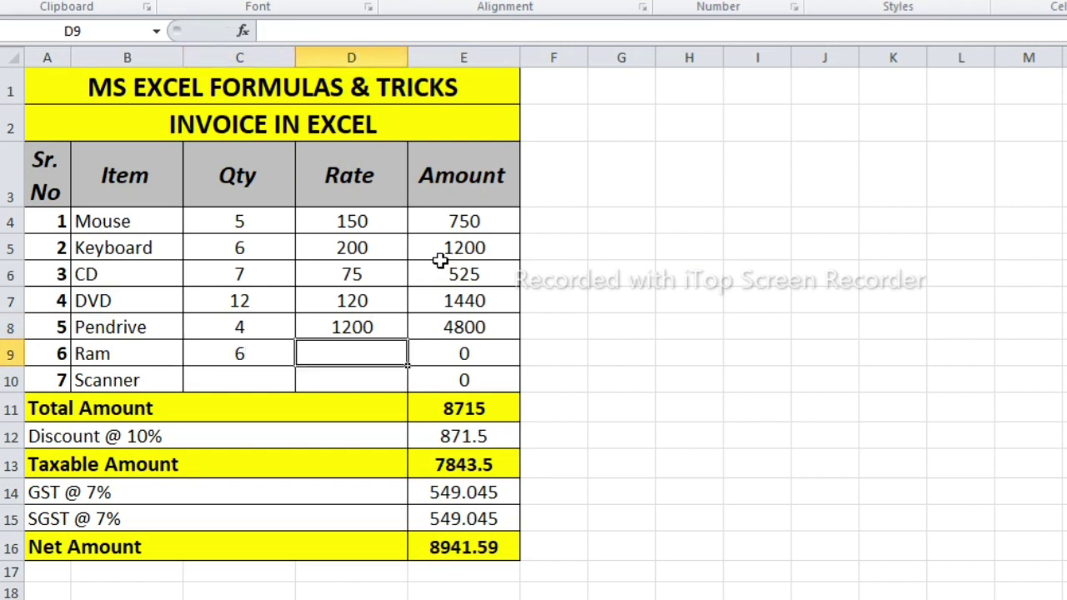
type("230")
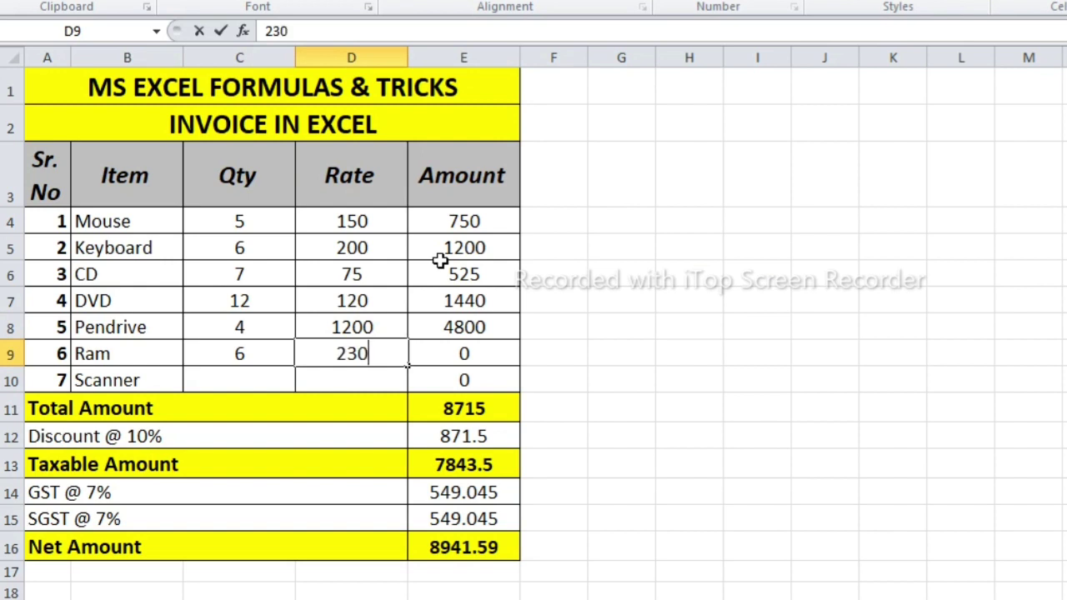
key("Right")
Step: Fill in the Scanner row with a quantity of 3 in C10 and a rate of 2300 in D10
key("Left")
key("Left")
key("Down")
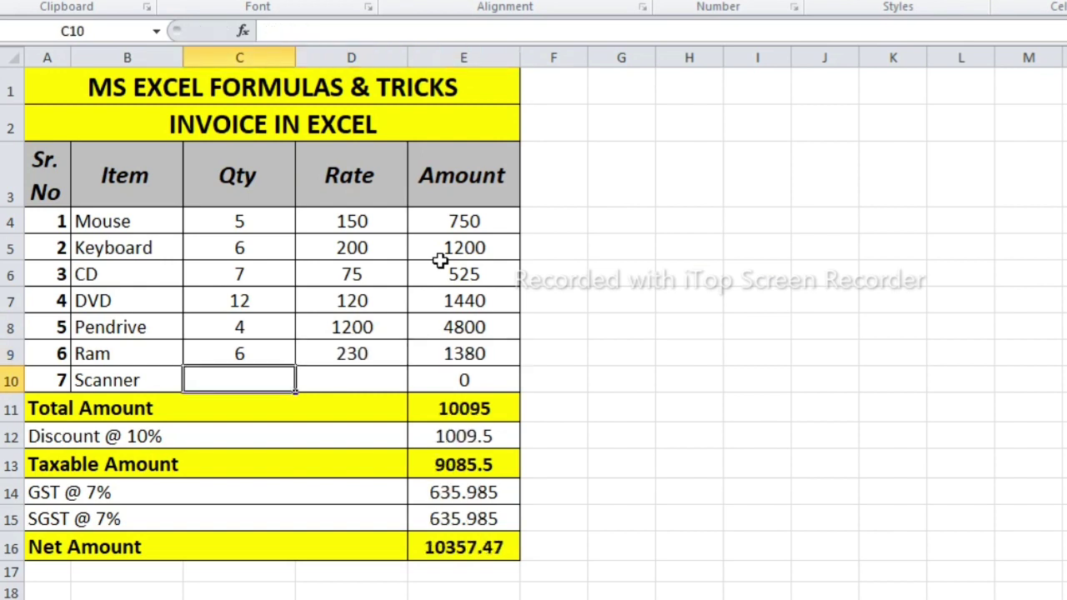
type("3")
key("Right")
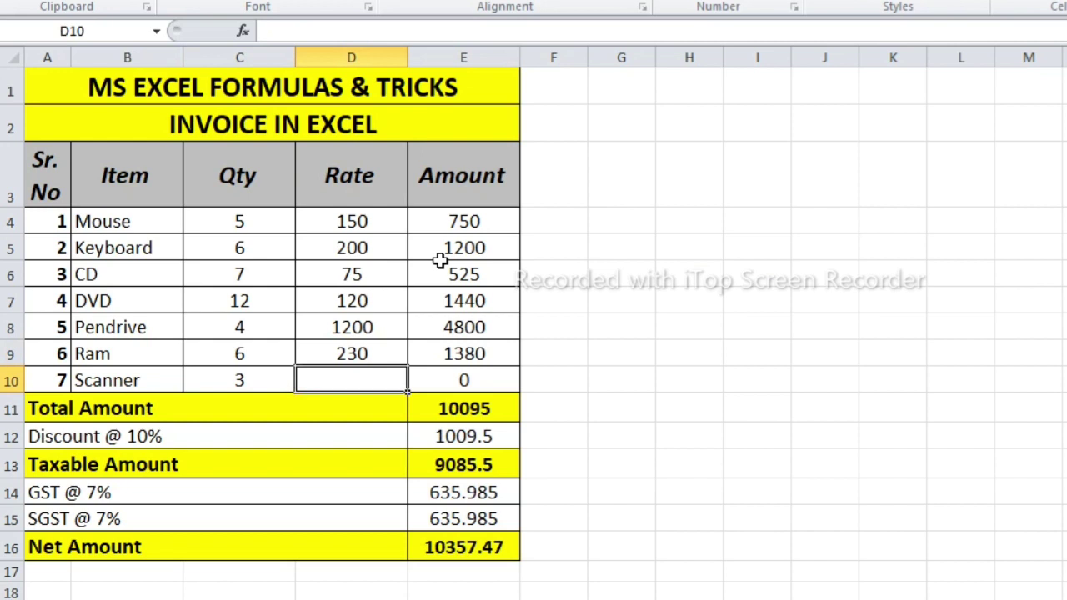
type("2300")
key("Right")
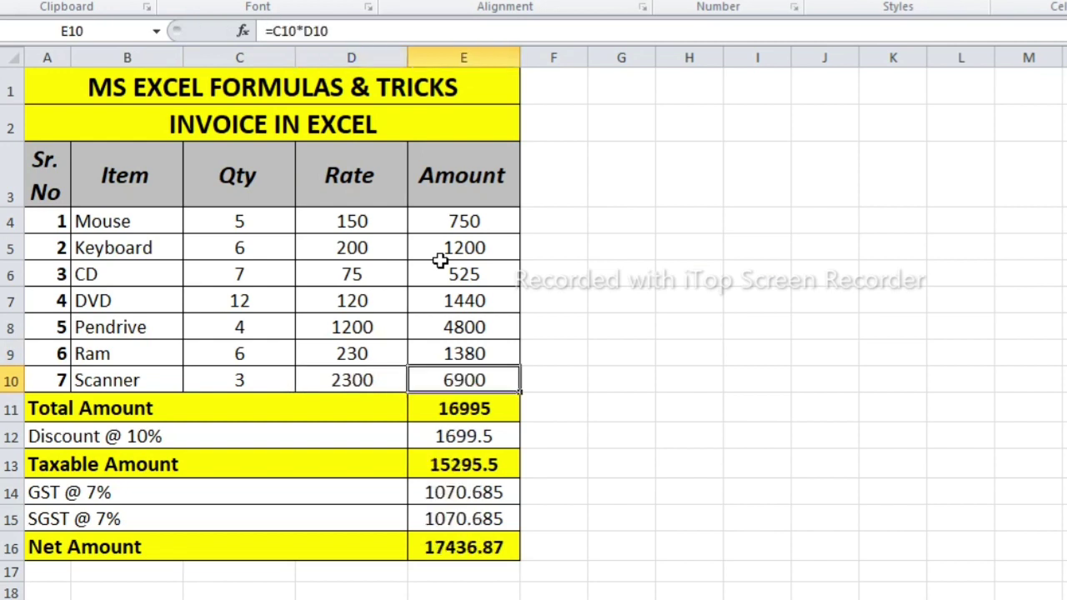
Step: Review the completed invoice, examining the item amounts and the total, discount, taxable amount, tax and net amount cells in column E
key("Down")
key("Down")
key("Down")
key("Down")
key("Down")
key("Down")
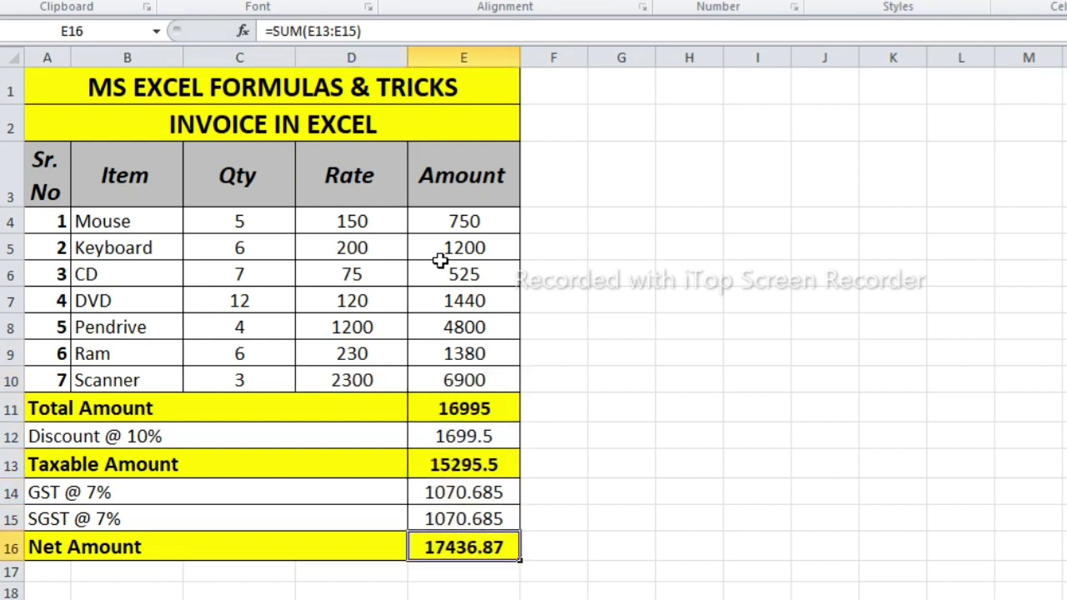
key("Left")
key("Right")
left_click(317, 413)
left_click(350, 536)
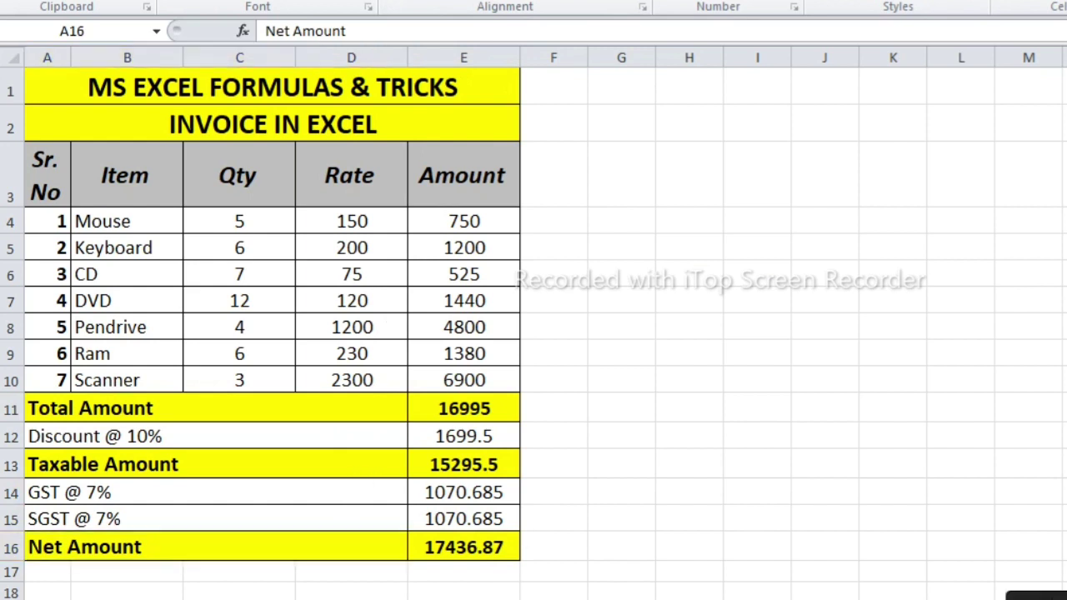
left_click(97, 231)
left_click(291, 332)
left_click(277, 125)
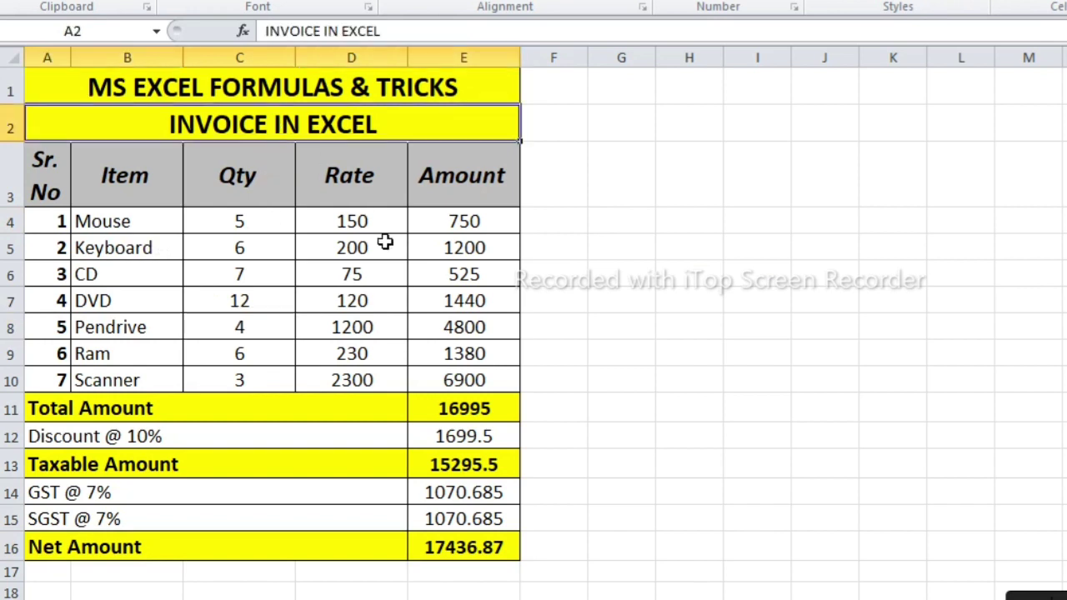
left_click(441, 352)
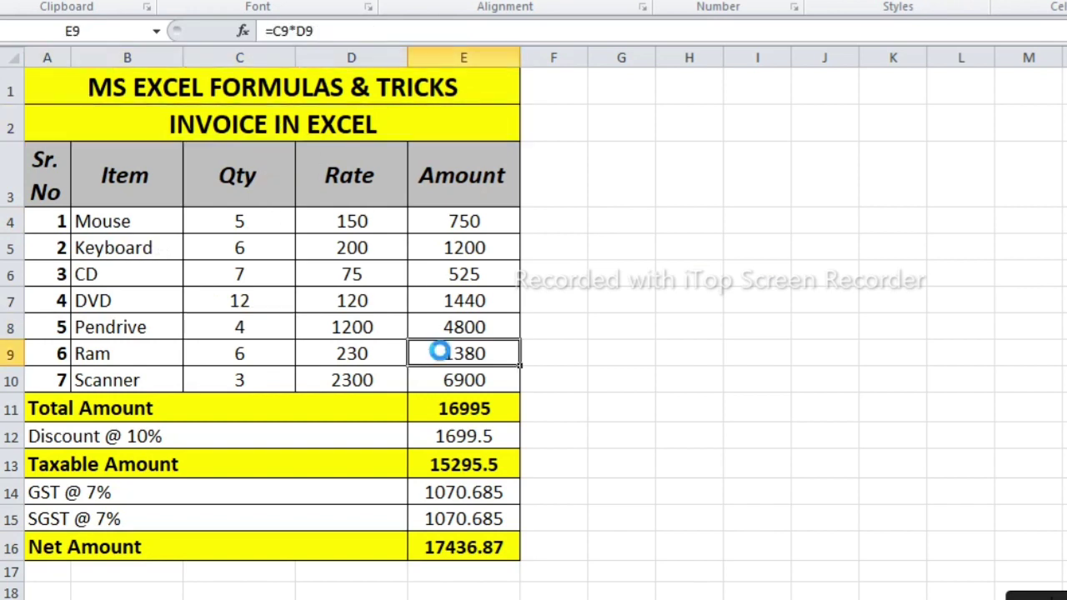
left_click(469, 476)
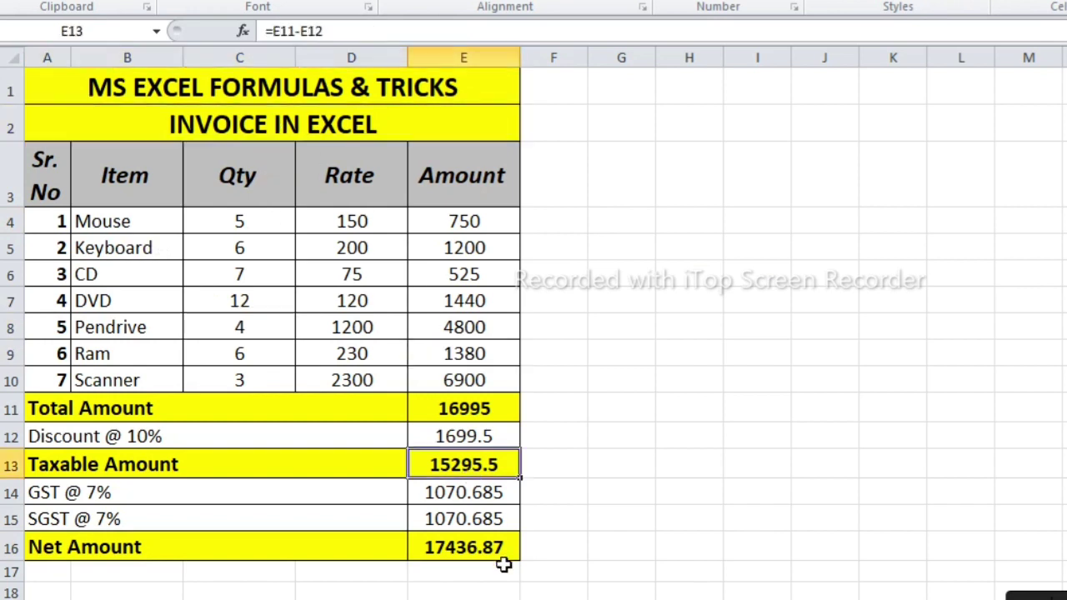
left_click(500, 552)
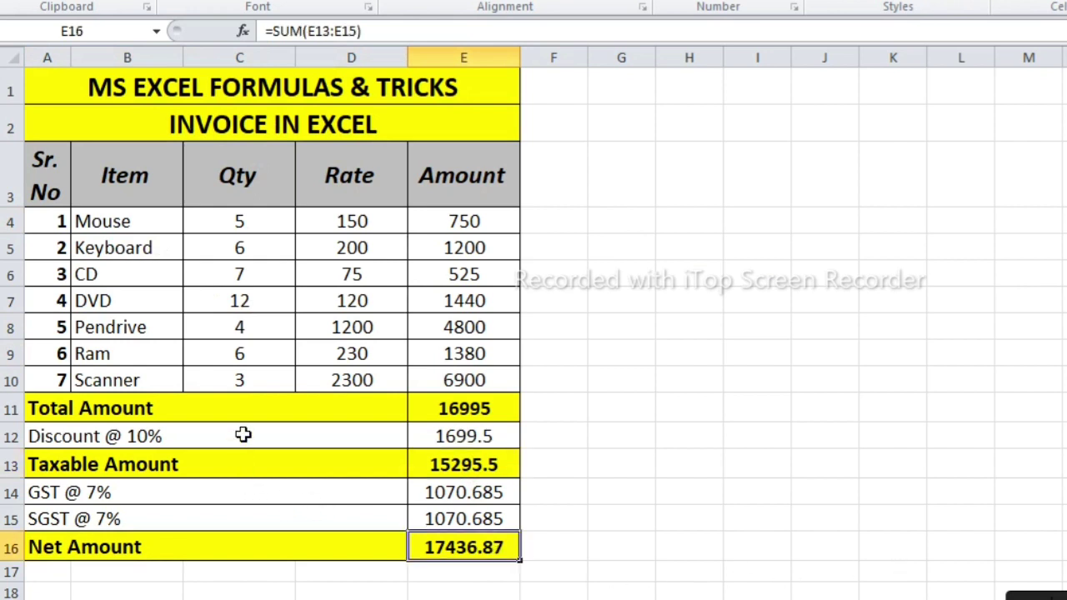
Step: Change the DVD quantity in C7 to 10 and check the net amount, GST and discount cells in column E
left_click(224, 275)
left_click(226, 191)
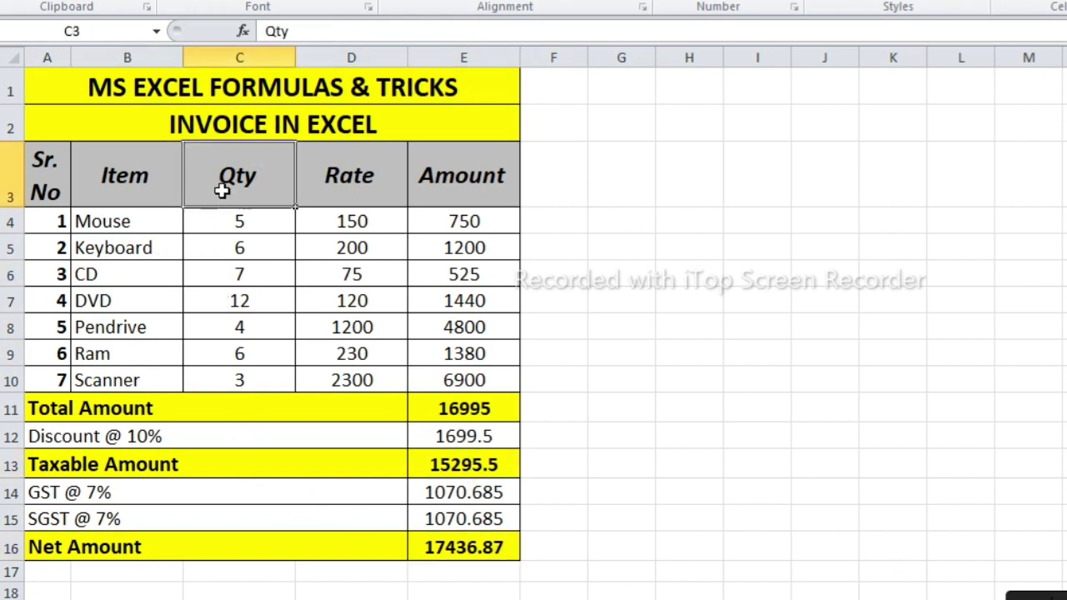
left_click(279, 283)
left_click(271, 302)
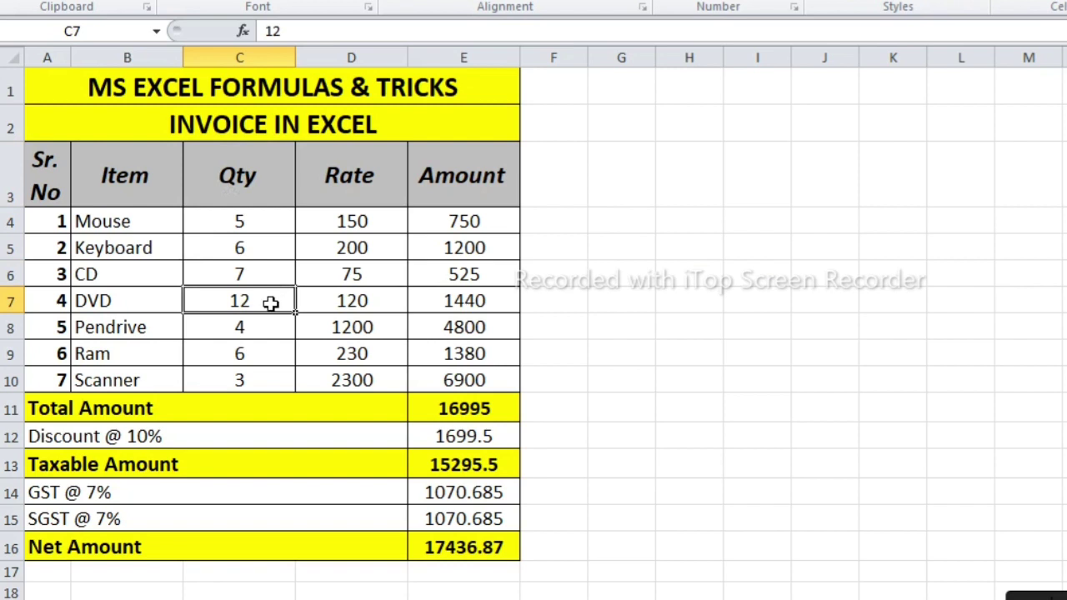
type("10")
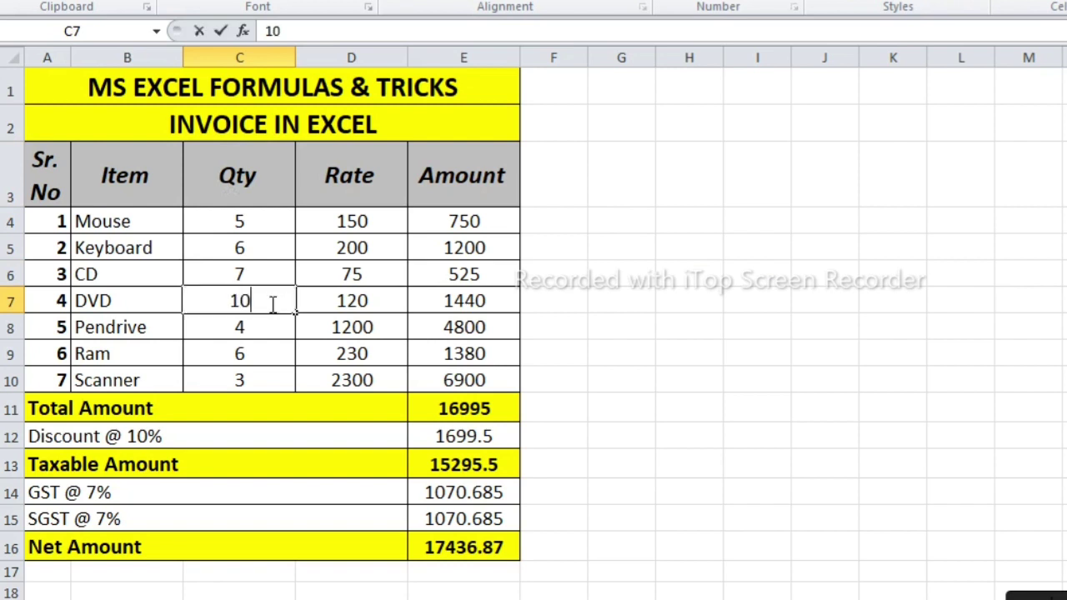
key("Return")
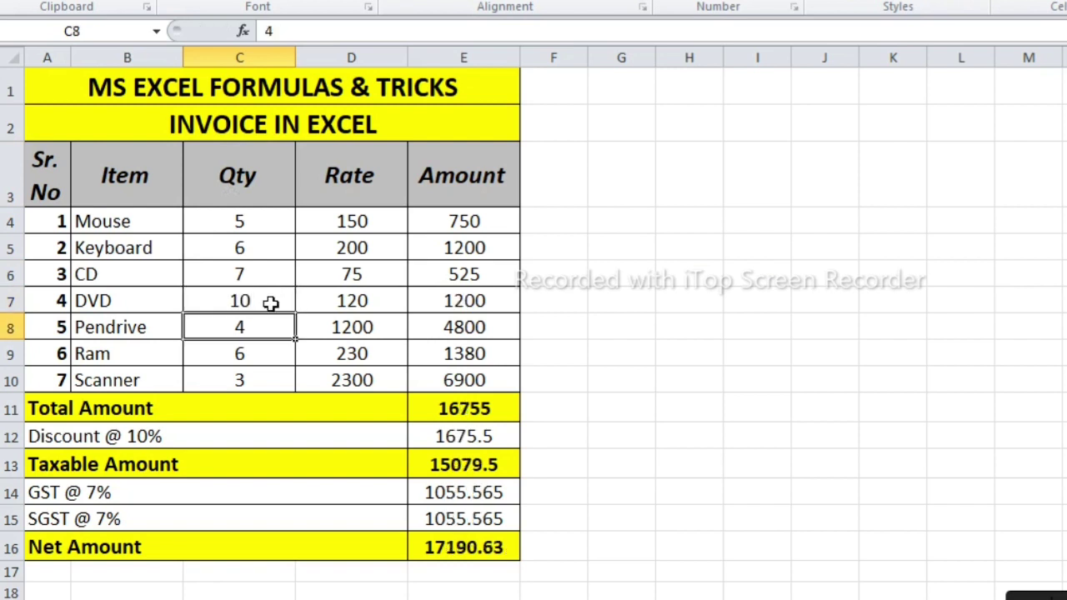
left_click(461, 547)
left_click(456, 488)
left_click(458, 427)
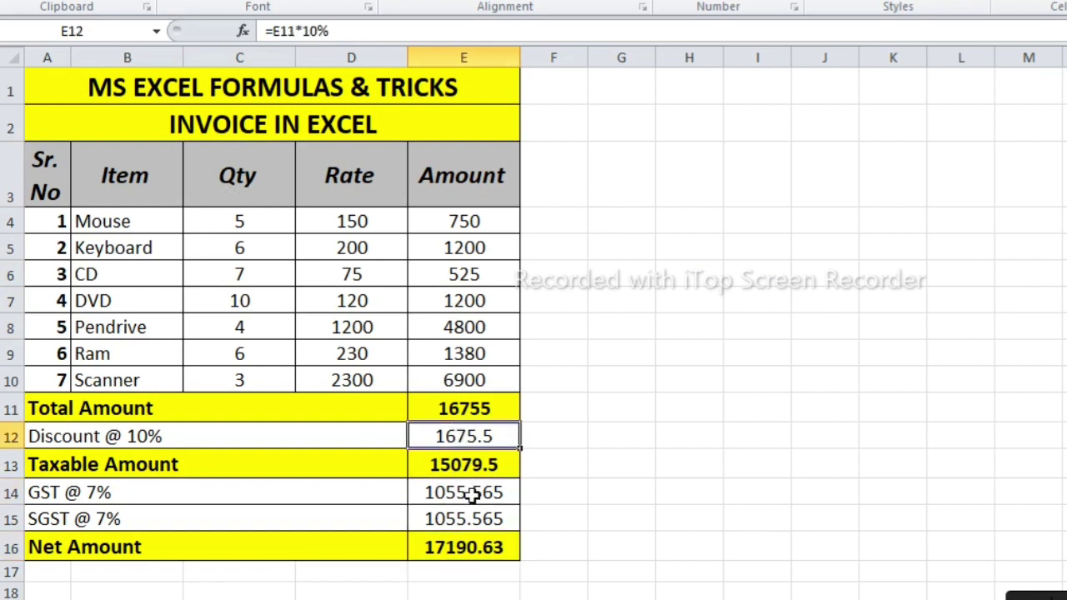
left_click(473, 496)
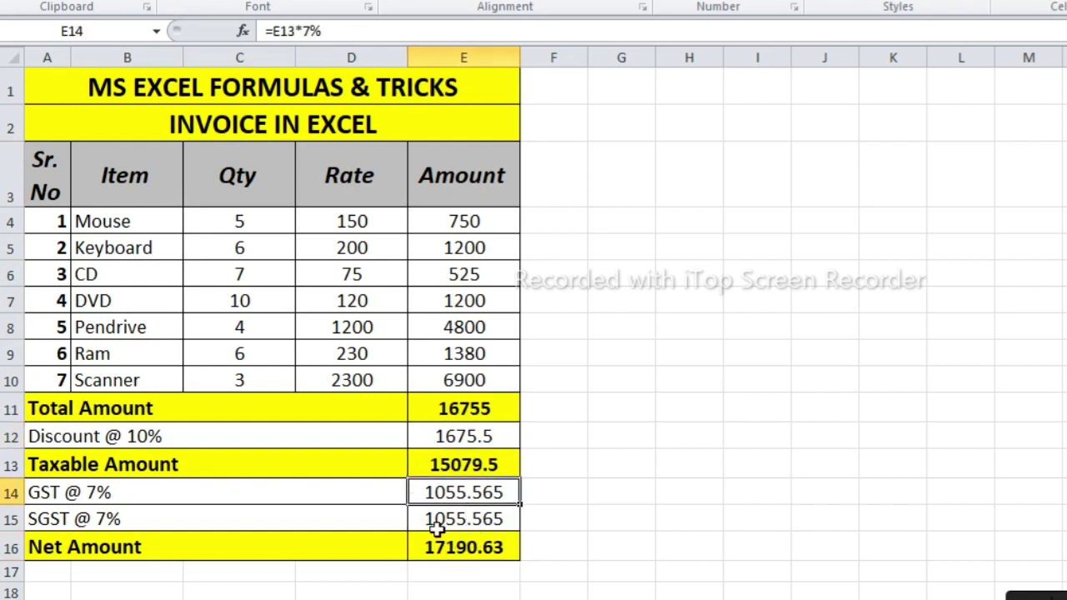
Step: Change the DVD quantity in C7 to 9 and check the net amount in E16
left_click(353, 281)
left_click(254, 306)
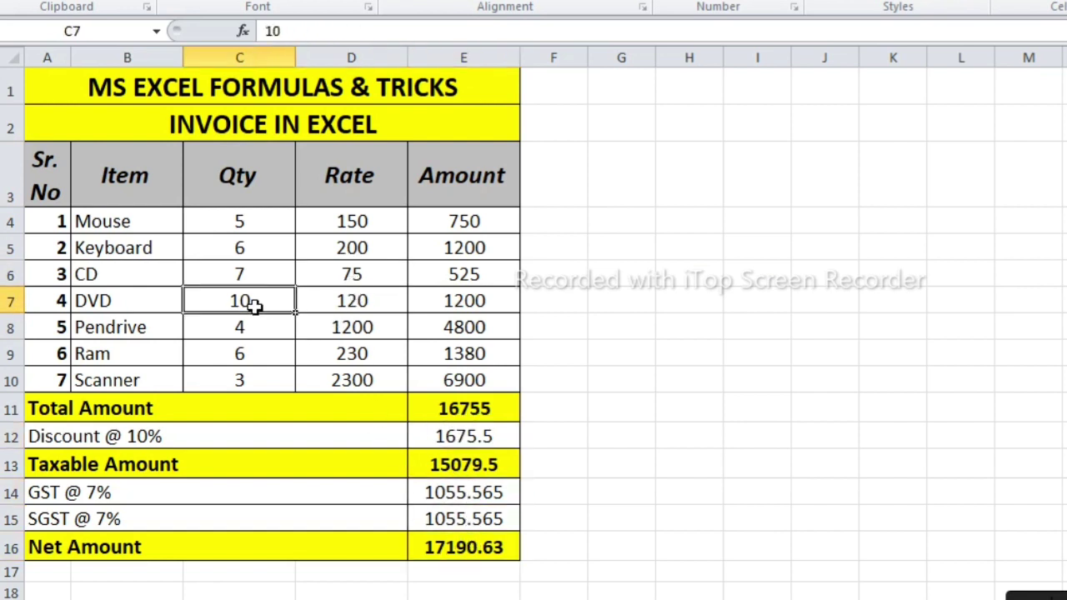
type("9")
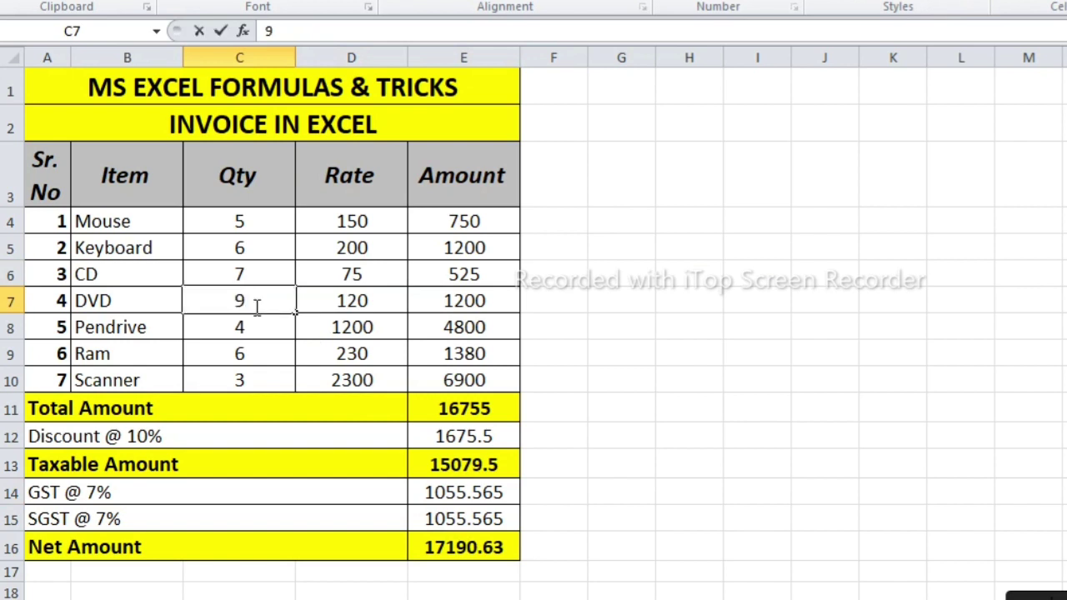
key("Return")
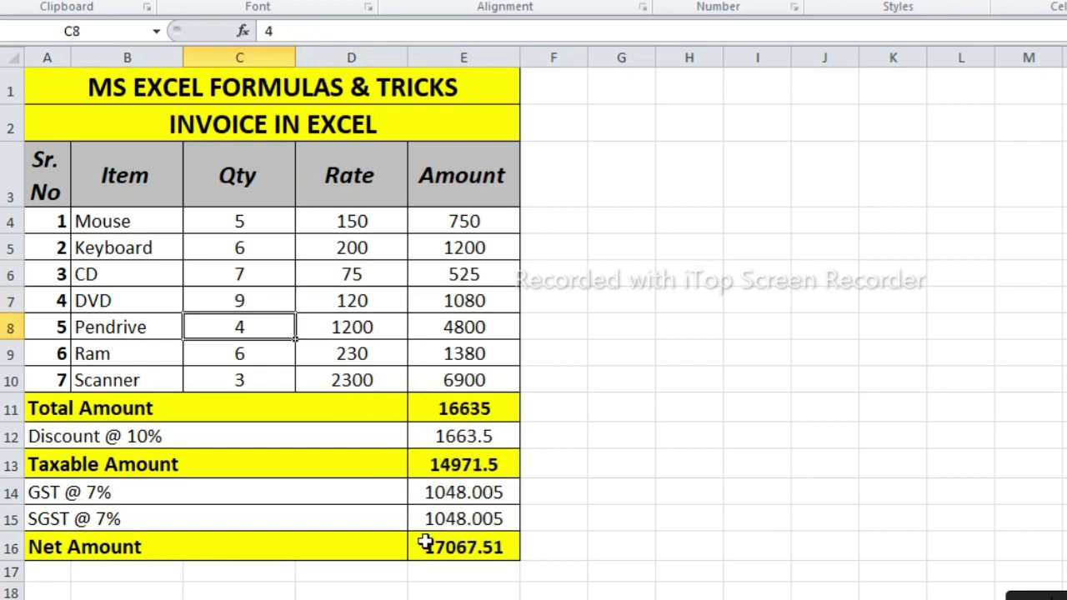
left_click(424, 540)
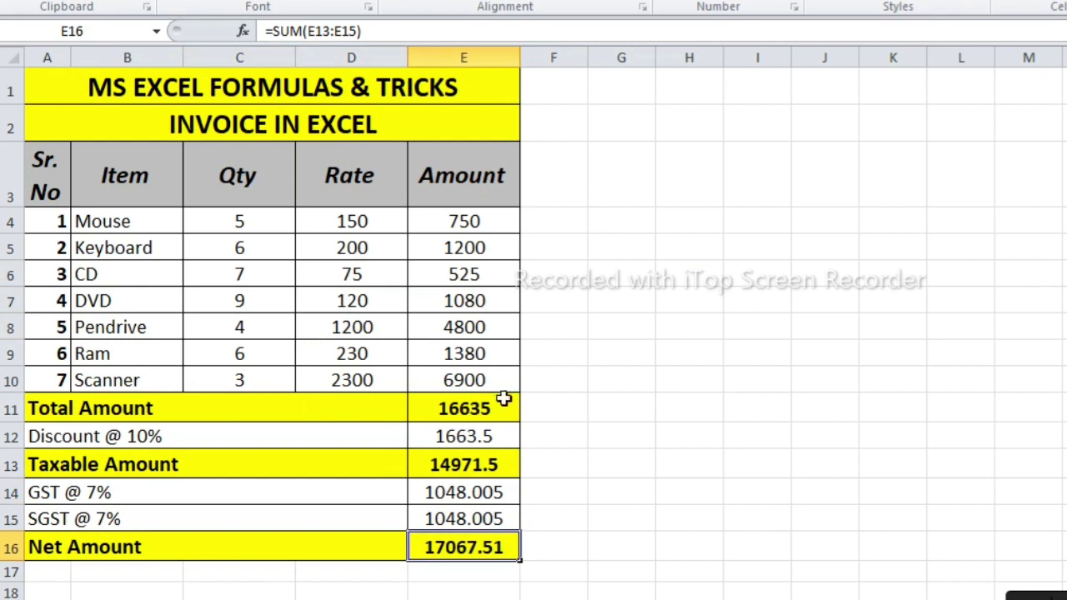
left_click(380, 267)
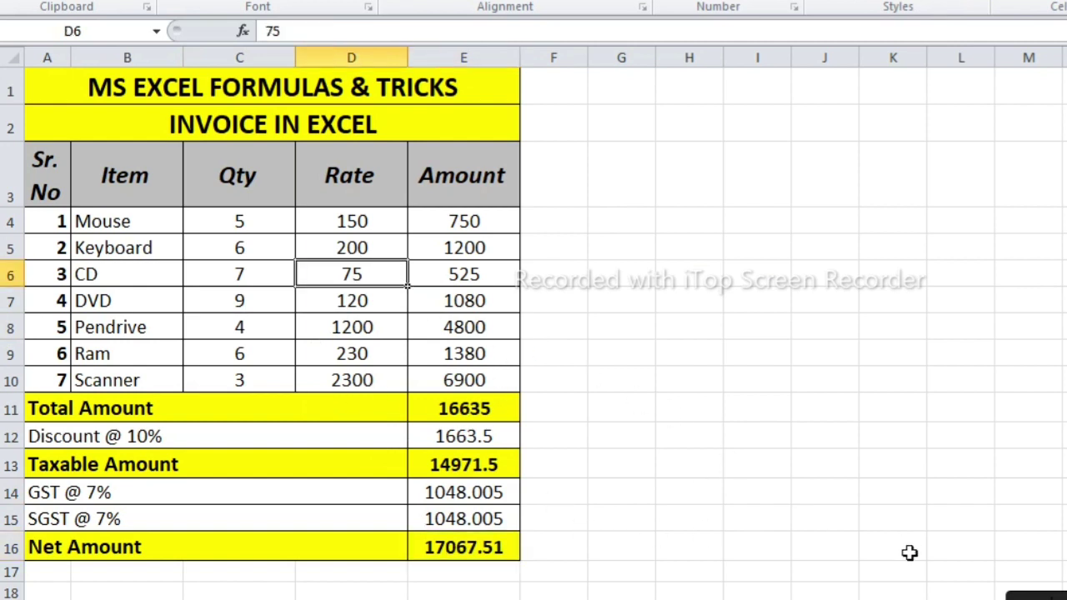